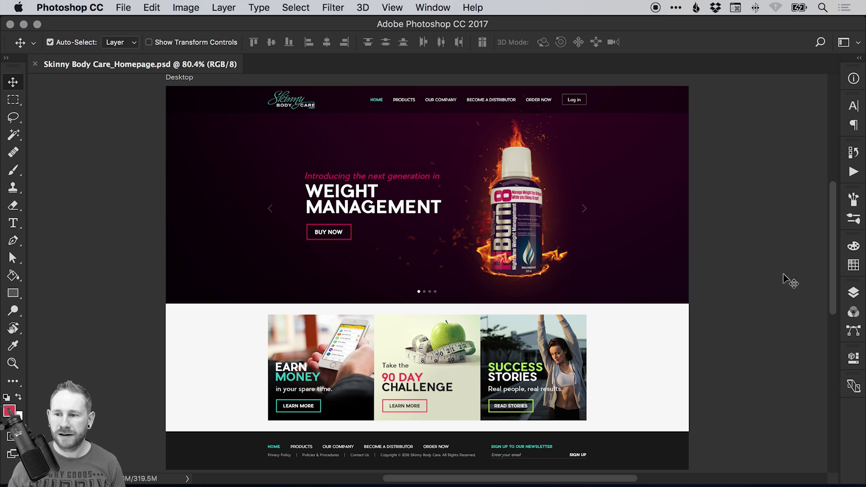
Toggle the Nav, Footer and Content groups off and on to check which part of the homepage each one holds.
click(854, 293)
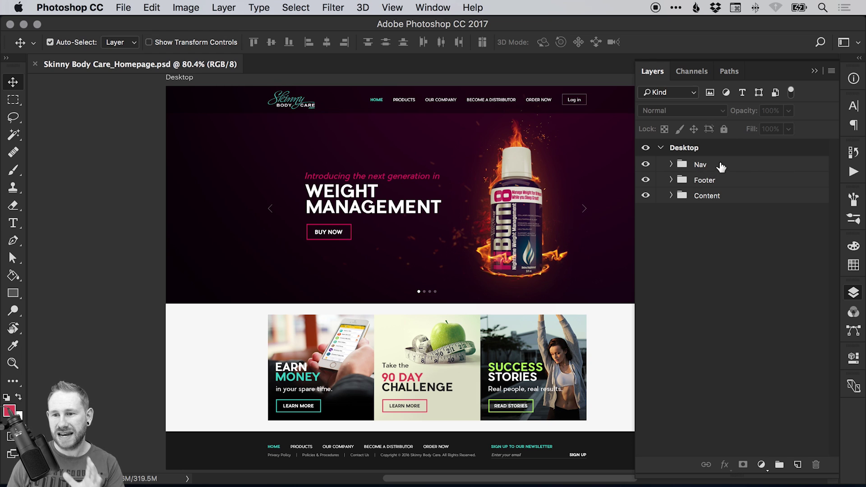
click(645, 165)
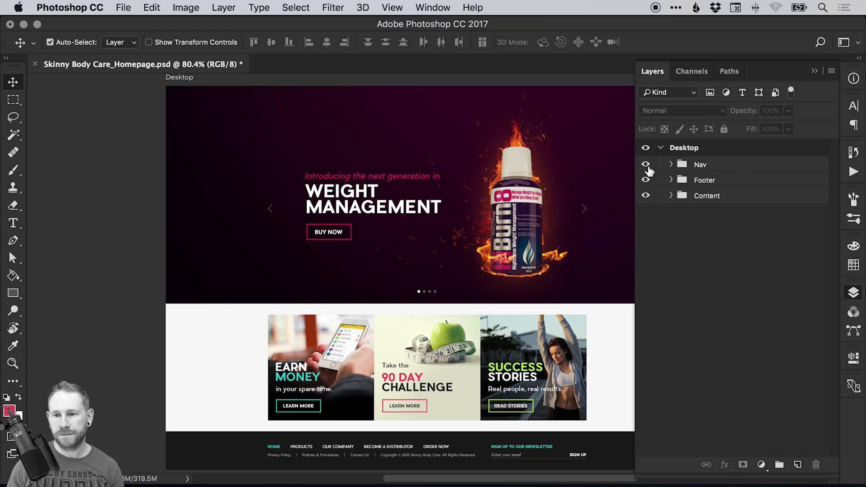
click(646, 164)
click(645, 180)
click(646, 180)
click(646, 196)
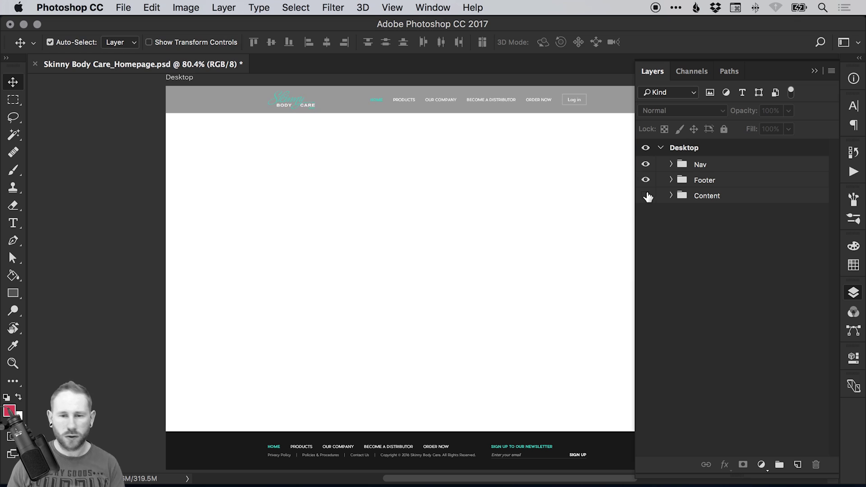
click(645, 196)
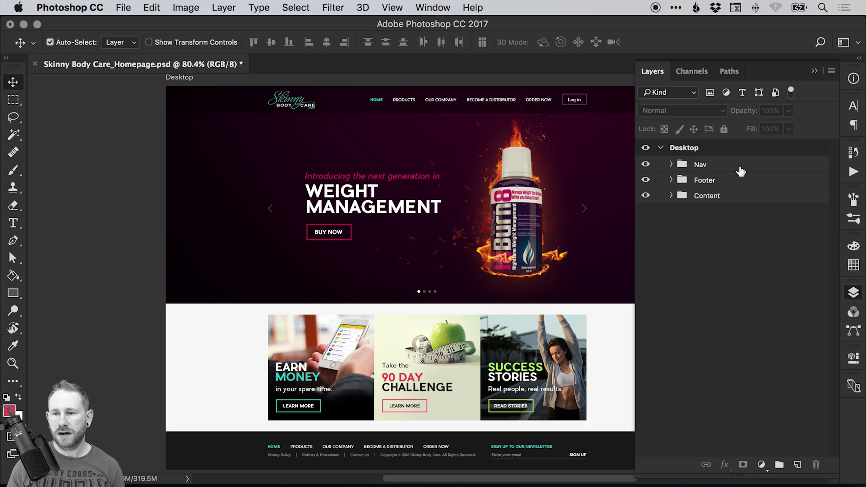
Duplicate the Nav group into a new document, keeping the group name Nav.
click(739, 165)
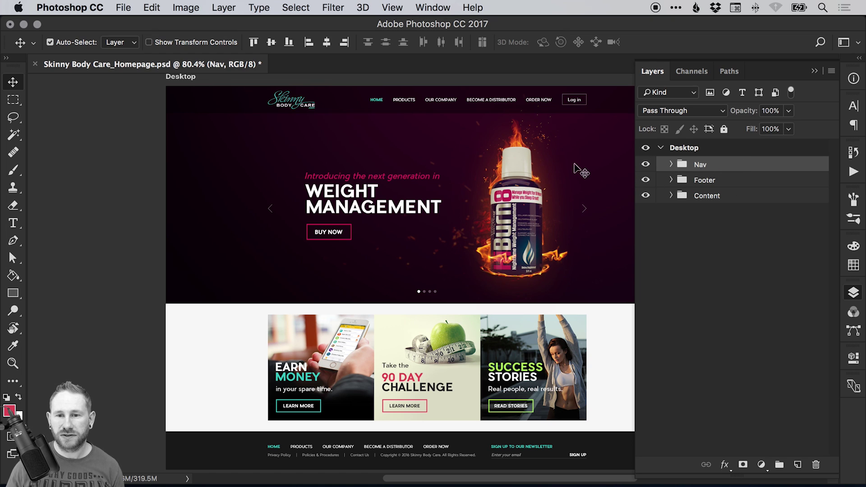
right_click(710, 166)
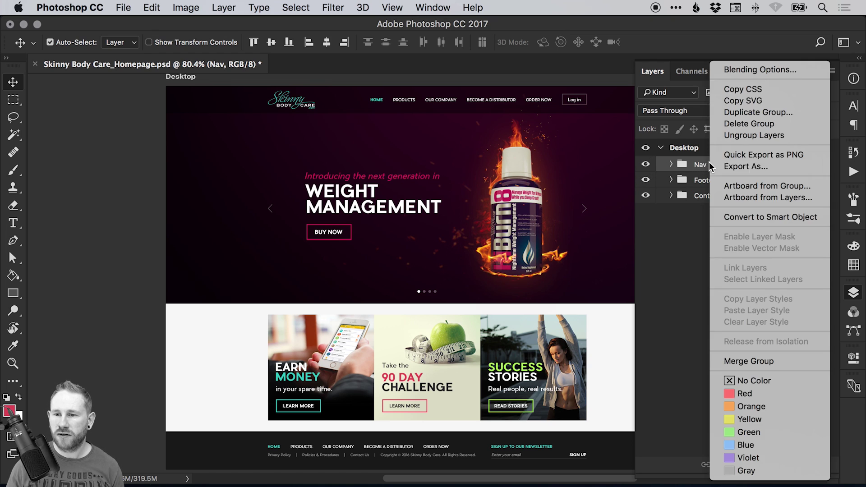
click(748, 112)
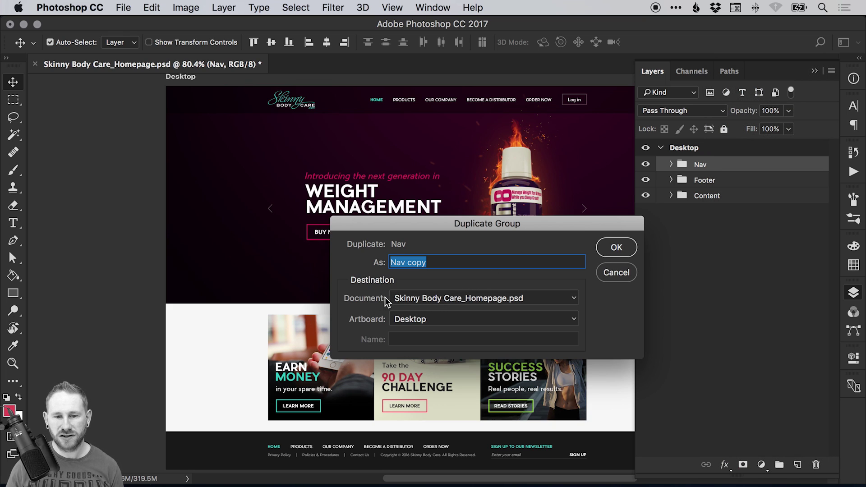
click(439, 298)
click(427, 307)
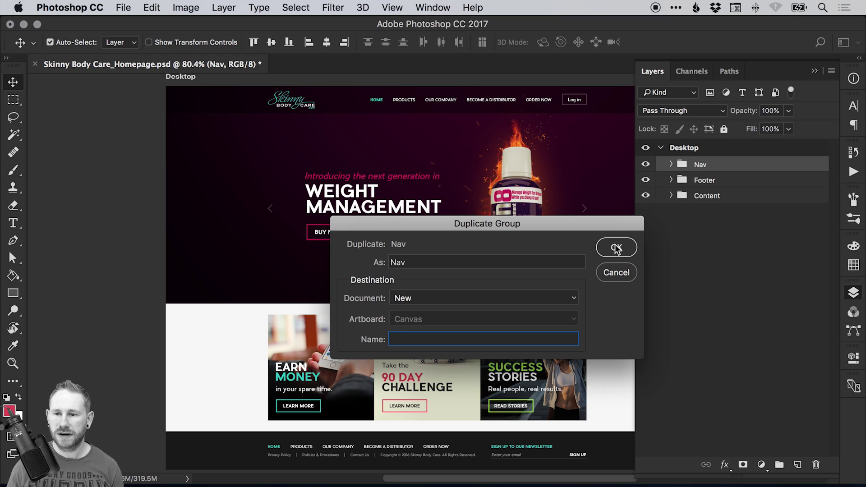
click(616, 248)
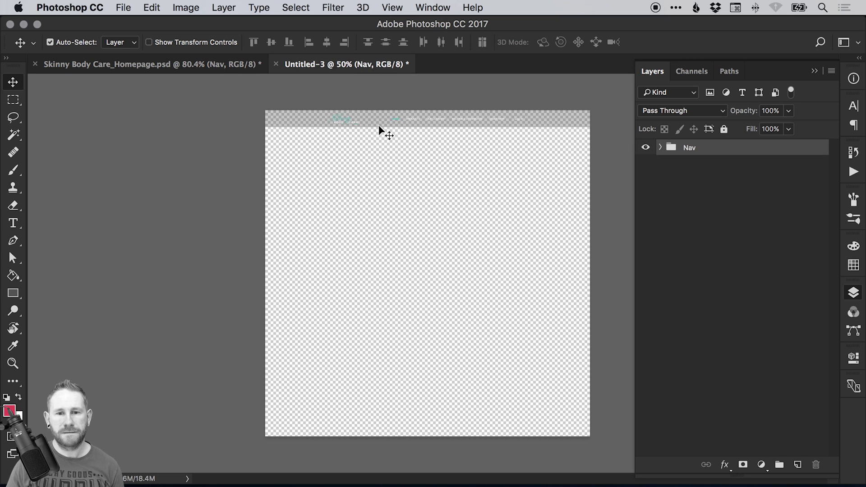
Crop the new document to a full-width rectangular selection around the navigation bar strip, and clear the selection.
key(z)
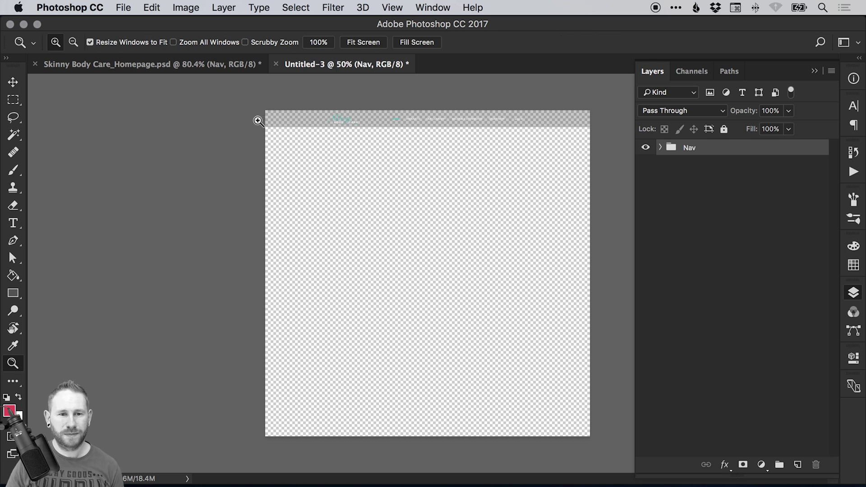
drag(258, 121, 282, 123)
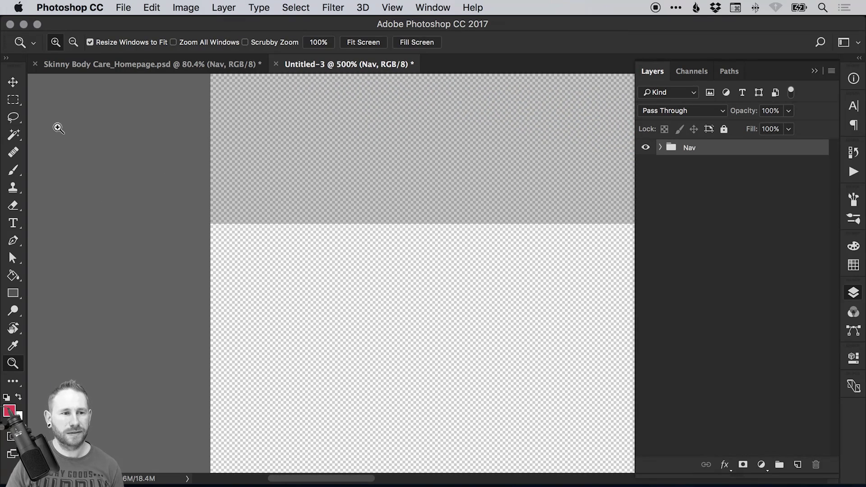
key(m)
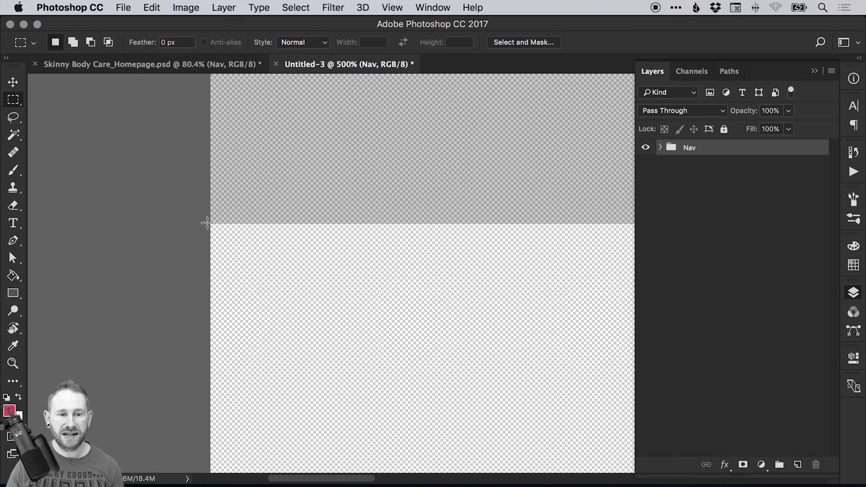
drag(205, 224, 851, 127)
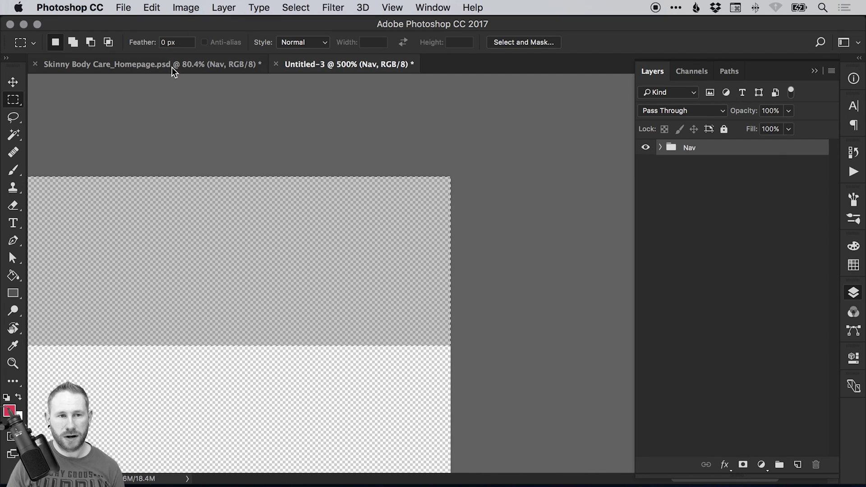
click(187, 7)
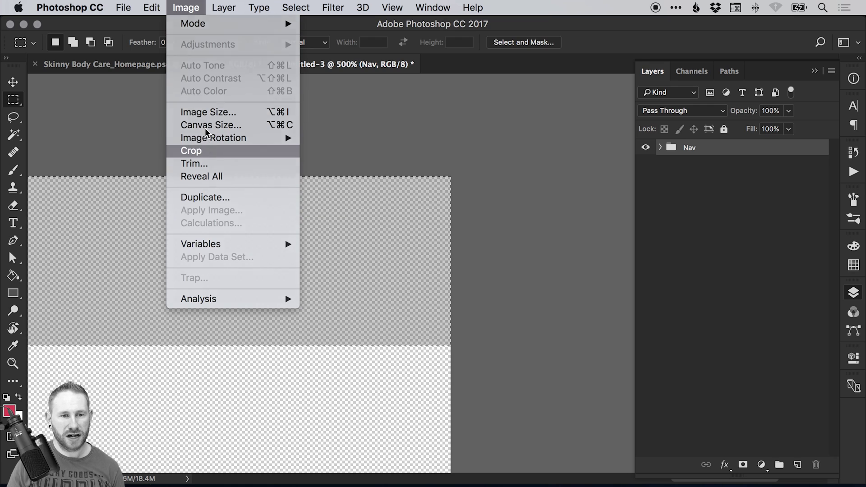
click(201, 150)
key(super+0)
key(super+d)
key(v)
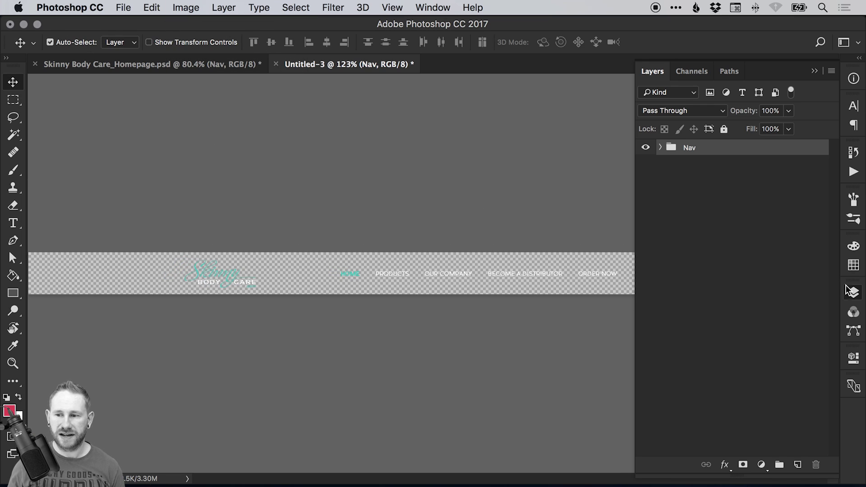
Save the cropped document as Nav.psd in Photoshop format inside the Tutorial project's Links folder.
key(F7)
click(122, 8)
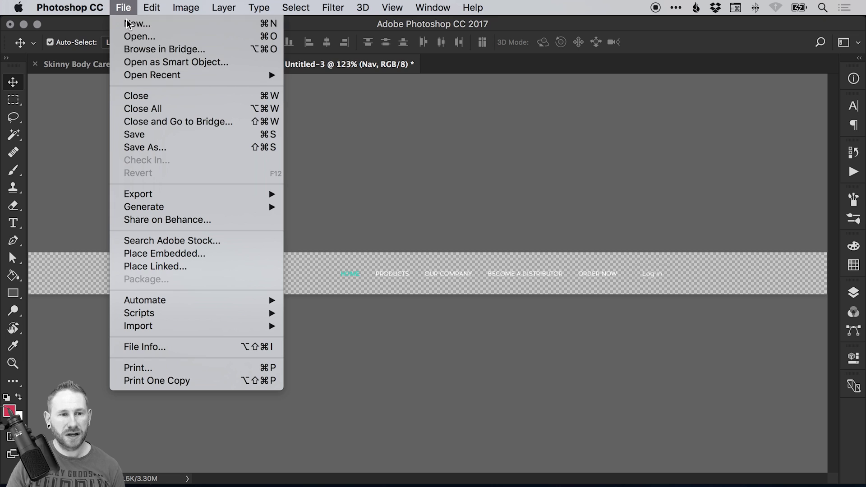
click(145, 144)
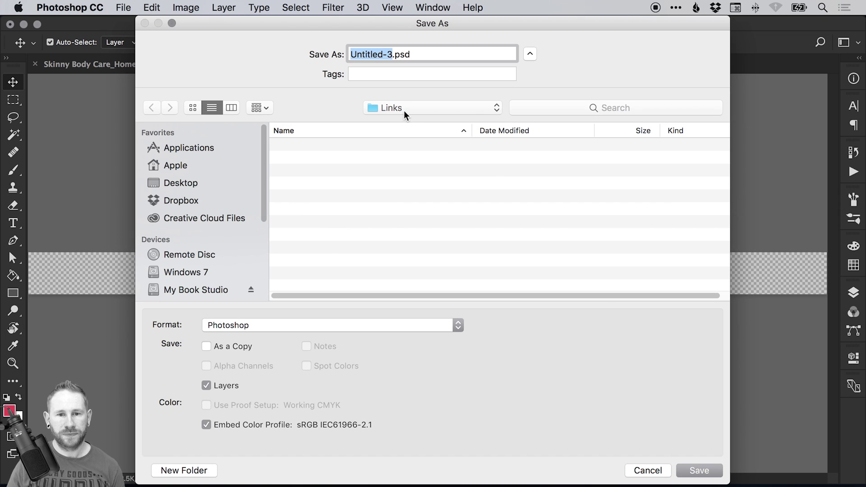
click(404, 110)
click(400, 125)
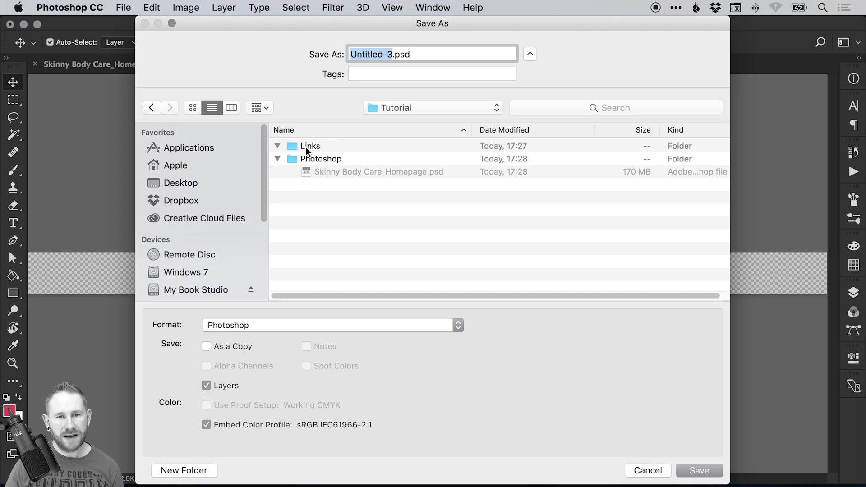
double_click(309, 146)
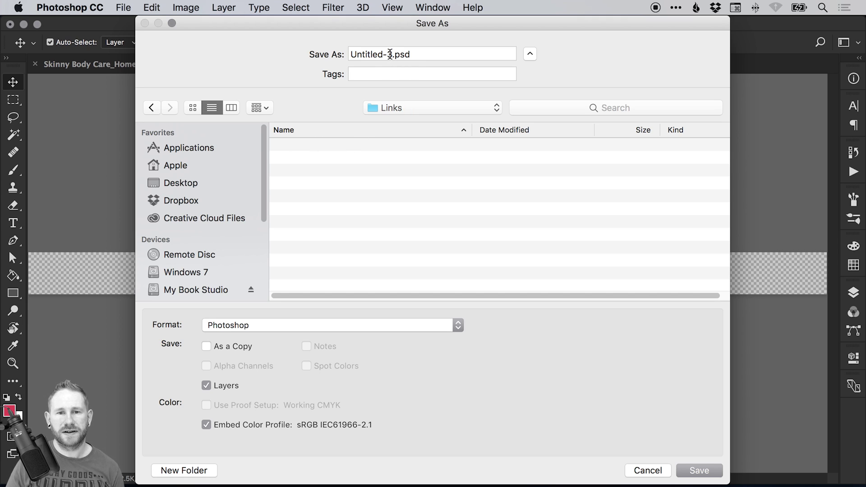
drag(390, 54, 345, 51)
text(Nav)
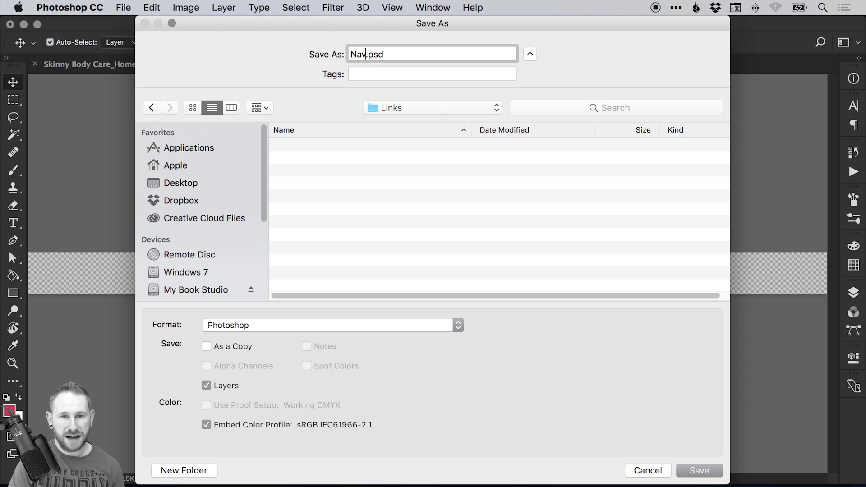
click(703, 470)
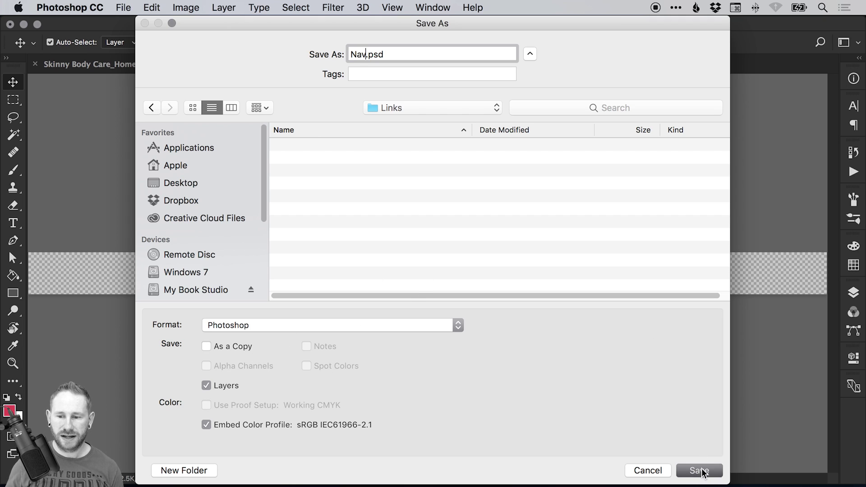
Check in Finder that Nav.psd is in the Links folder, and close the Nav.psd document in Photoshop.
key(super+Tab)
key(super+Tab)
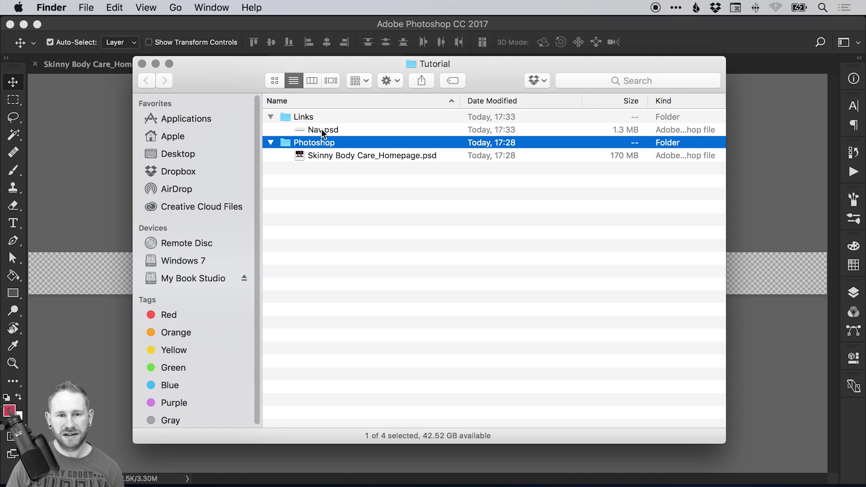
click(109, 176)
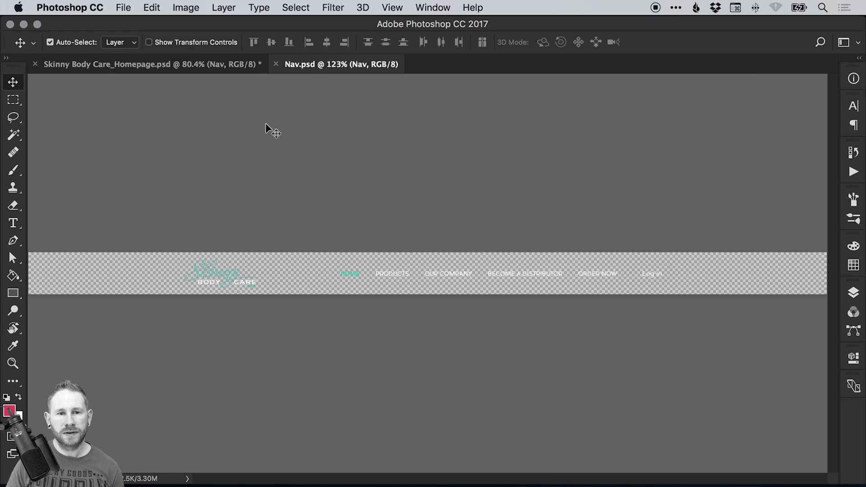
click(276, 64)
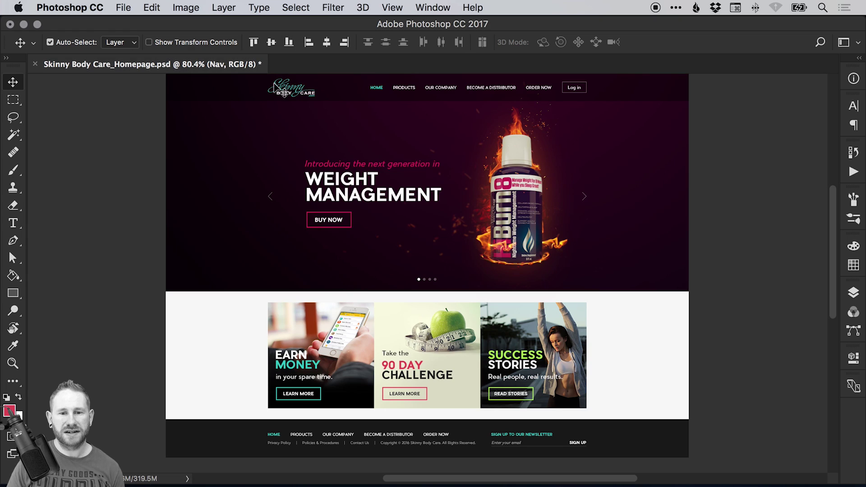
Delete the original Nav group with its contents from the Desktop artboard of the homepage document.
click(853, 292)
click(671, 165)
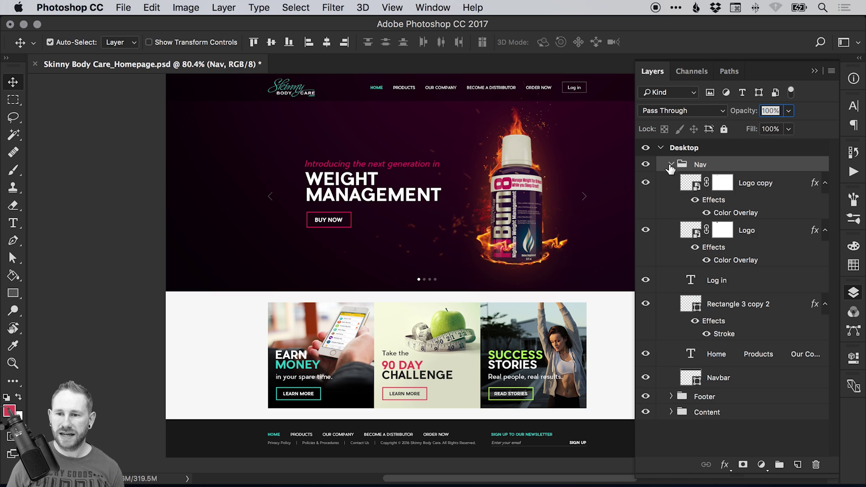
click(671, 165)
key(BackSpace)
key(c)
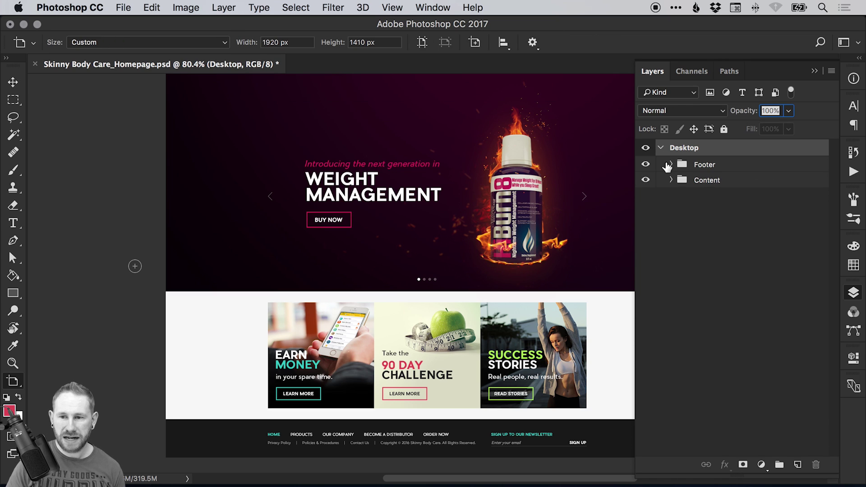
click(14, 82)
Place Nav.psd from the Links folder as a linked smart object near the top of the homepage, at about Y 130 px.
click(122, 8)
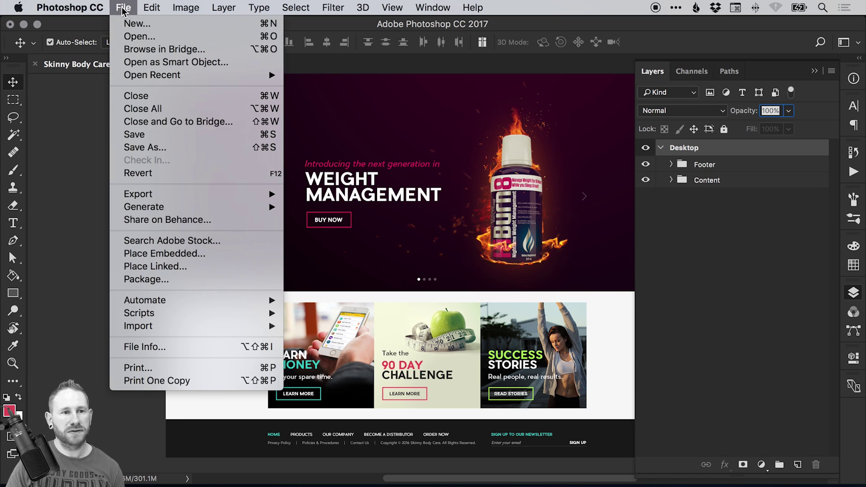
click(165, 268)
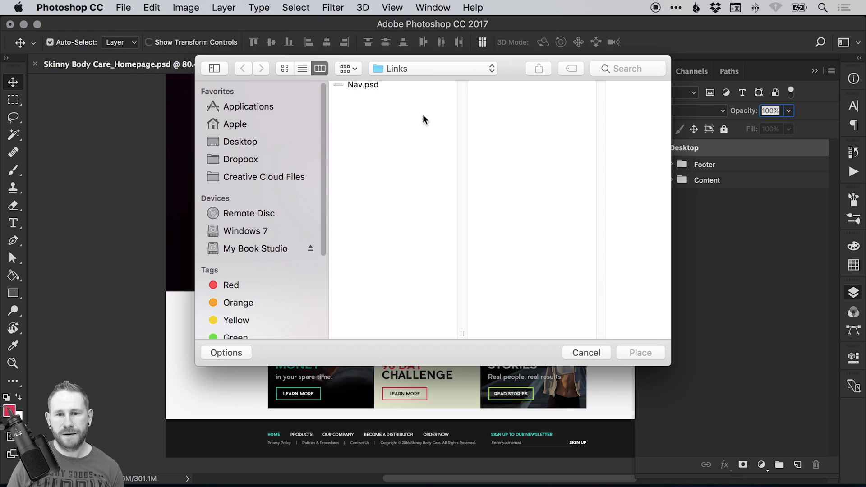
click(377, 88)
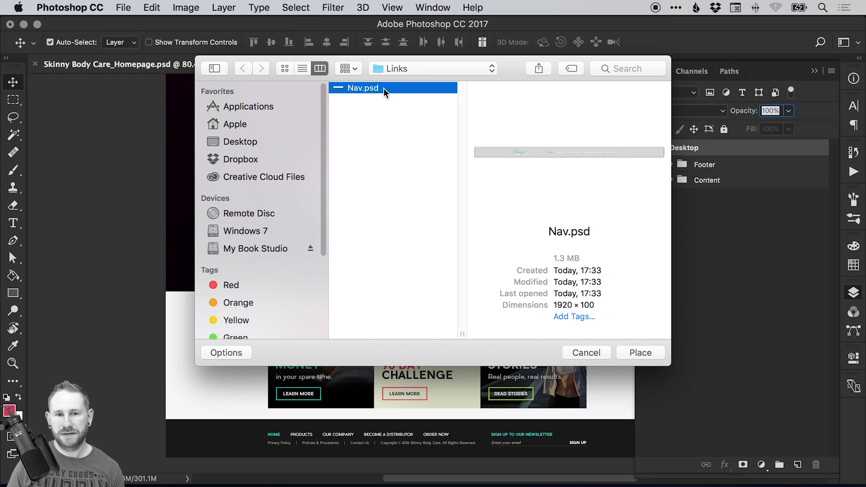
click(642, 353)
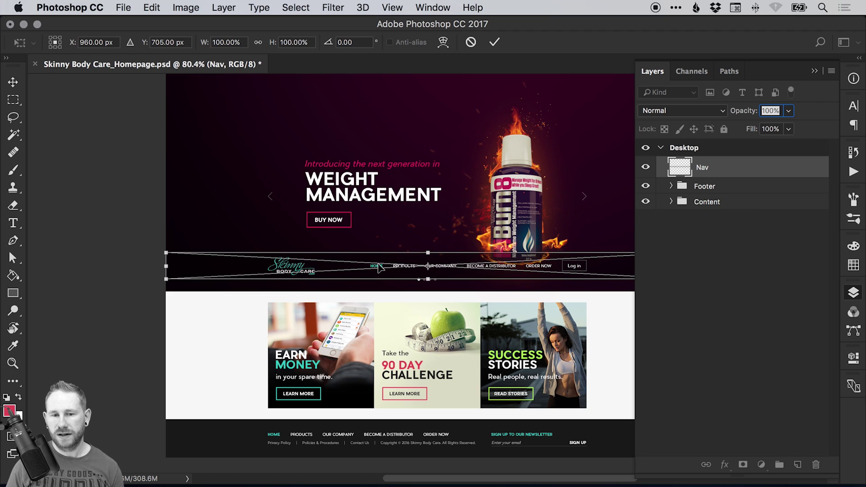
drag(379, 268, 390, 108)
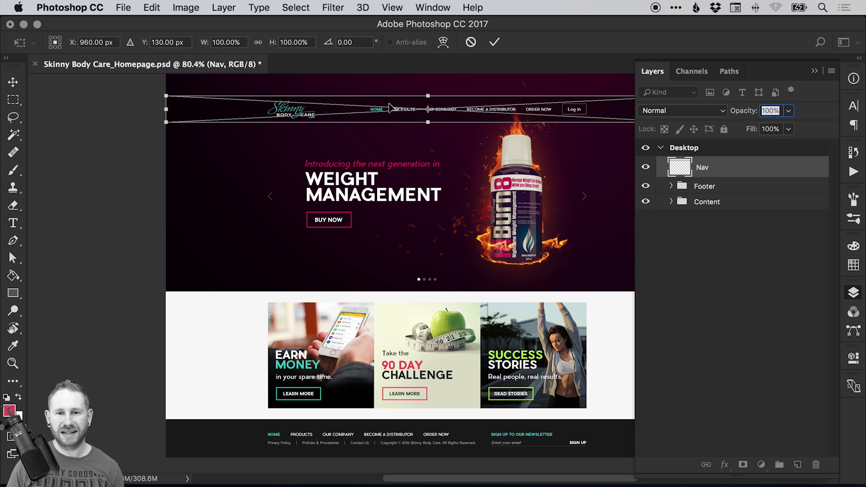
key(Return)
key(ctrl+t)
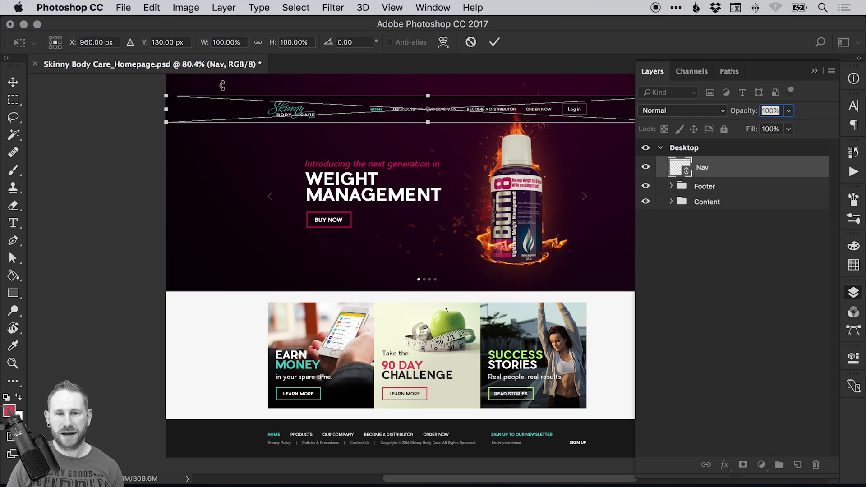
key(Return)
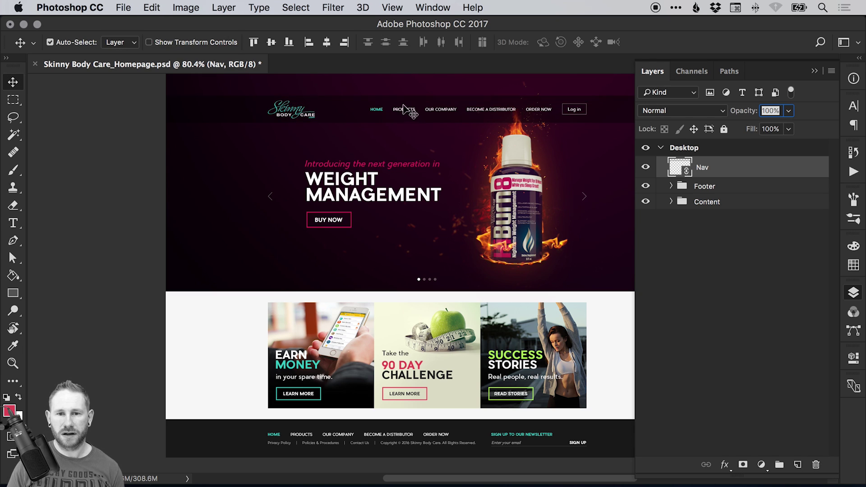
Move the Nav smart object up until it sits flush with the top edge of the Desktop artboard.
scroll(393, 135, up, 3)
drag(401, 180, 402, 159)
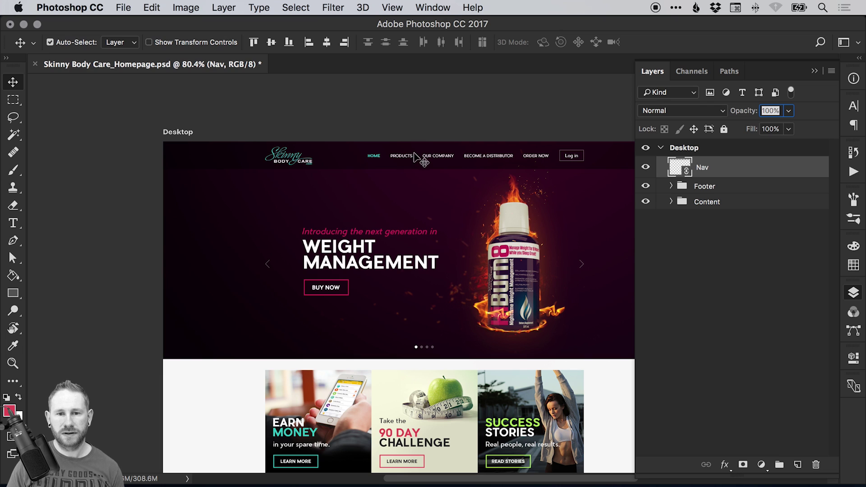
key(z)
click(413, 140)
click(415, 141)
click(418, 142)
key(v)
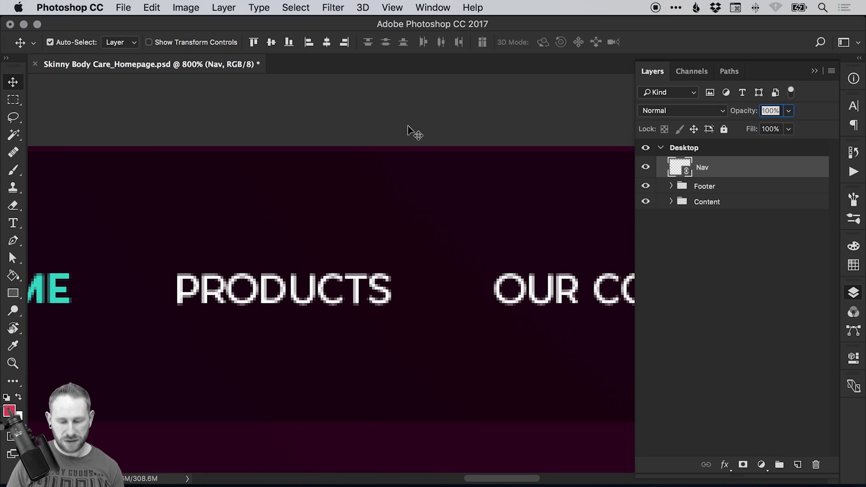
key(Up)
key(Up)
key(super+0)
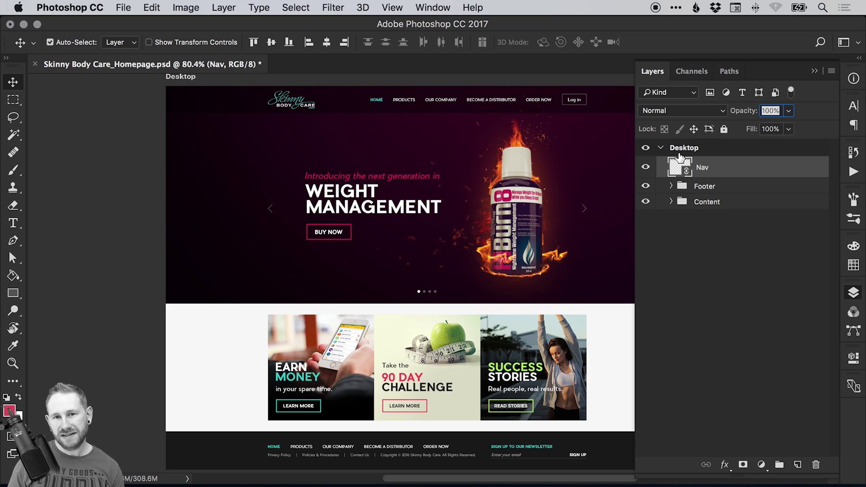
Check Nav.psd in the Links folder in Finder, and open the linked Nav smart object's source file from Photoshop.
key(super+Tab)
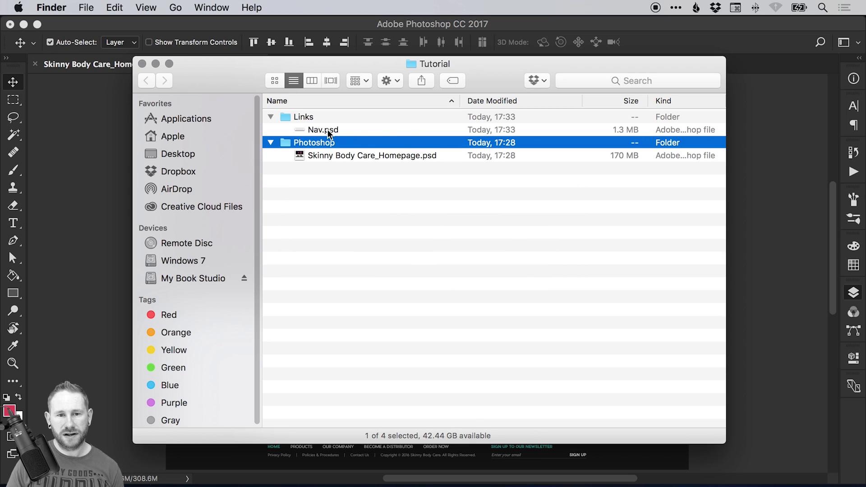
key(super+Tab)
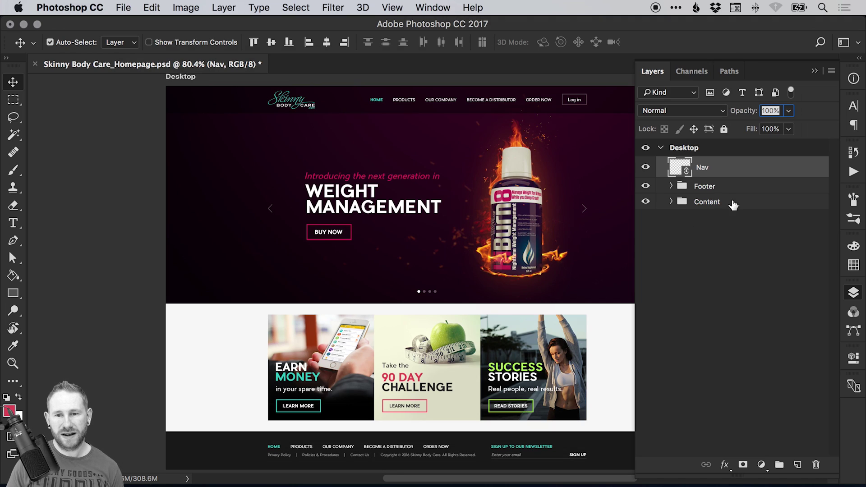
double_click(687, 172)
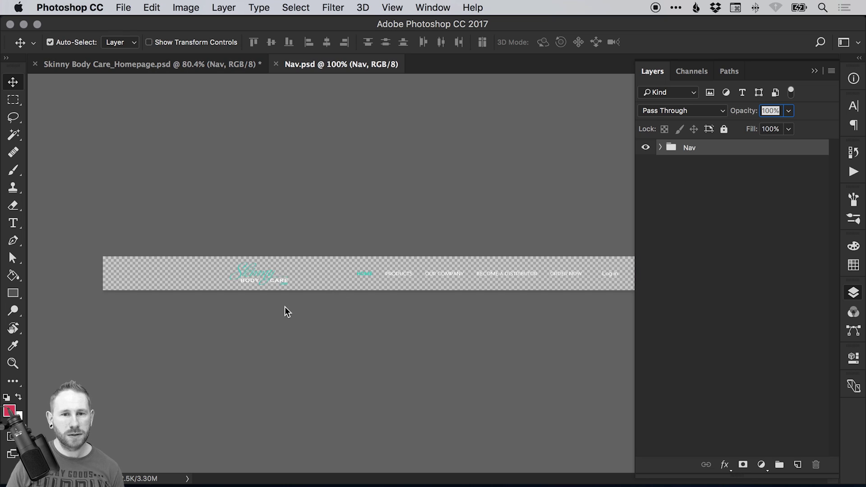
Recolour the HOME menu text in Nav.psd to yellow, hex fff600.
key(t)
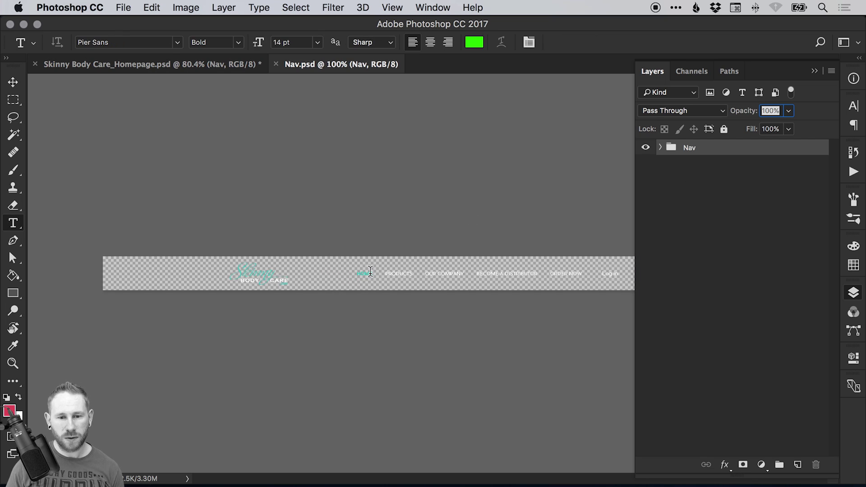
double_click(372, 272)
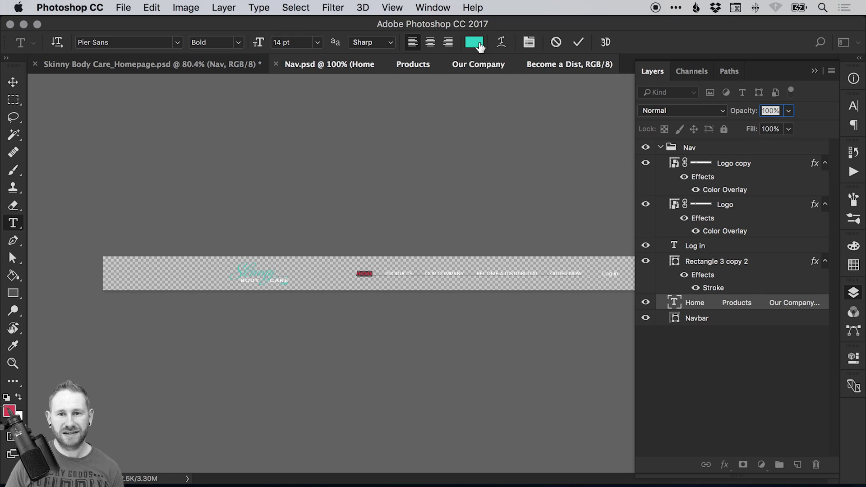
click(474, 42)
click(445, 280)
text(ffff00)
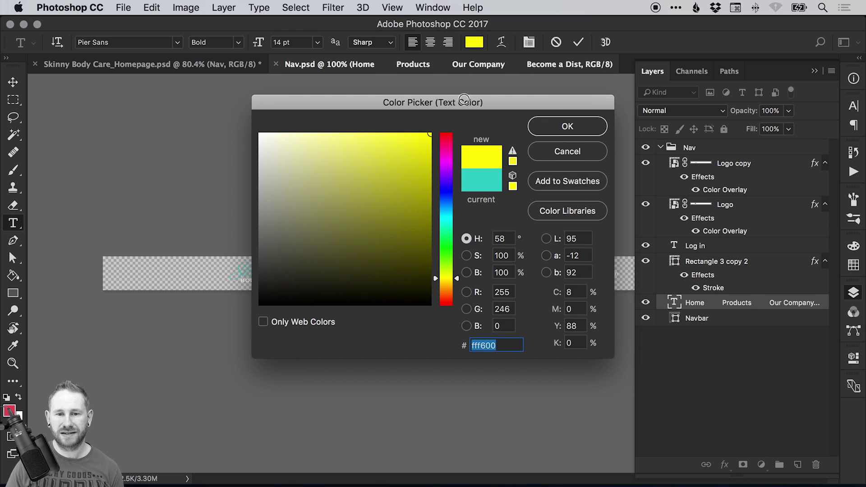
click(577, 128)
click(13, 82)
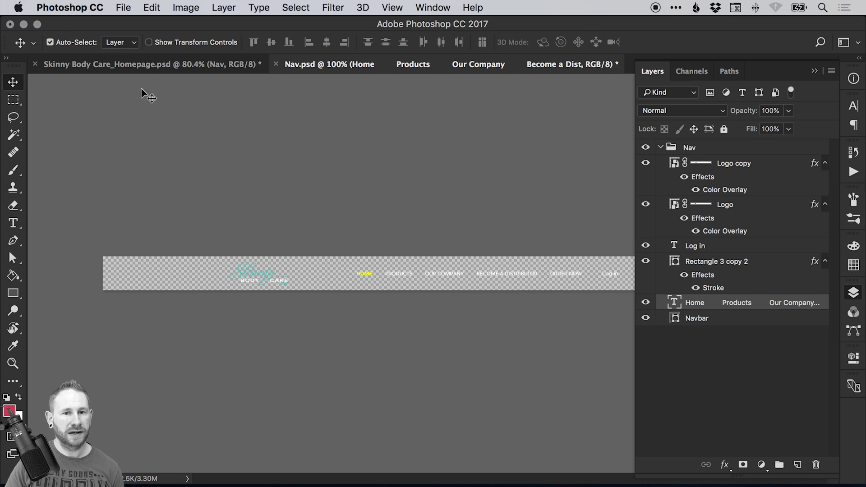
Save the edited Nav.psd and close it to return to the homepage document.
click(124, 8)
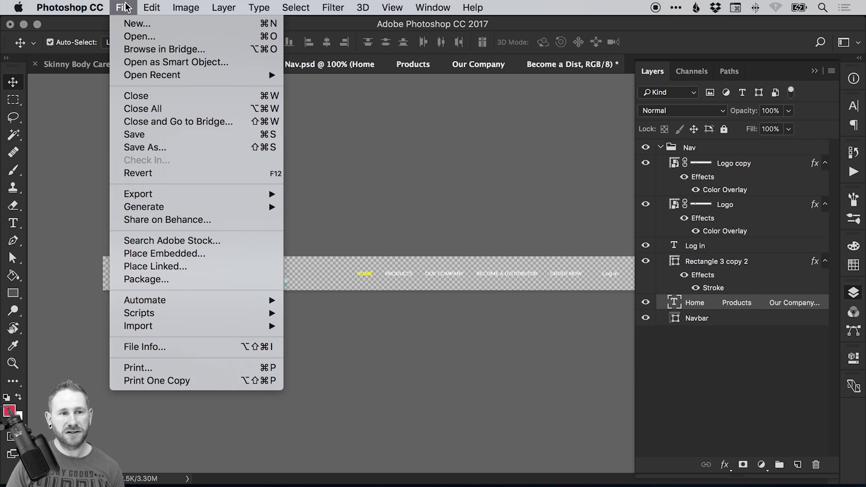
click(145, 134)
click(854, 292)
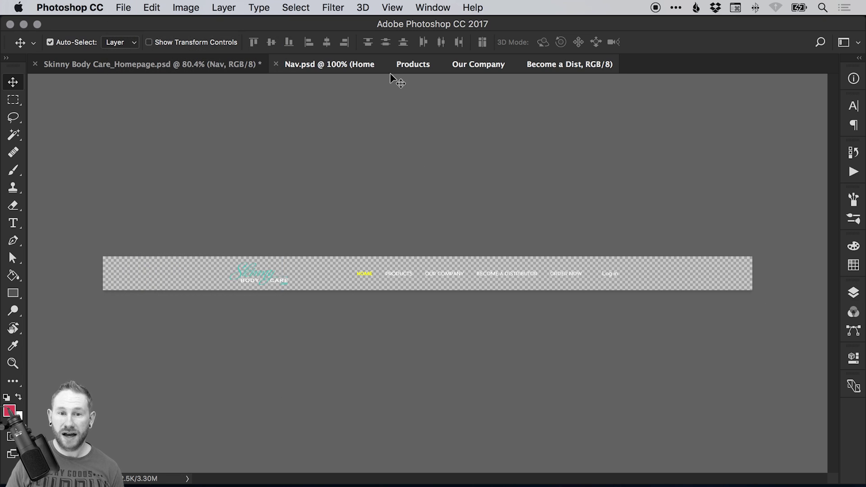
click(275, 65)
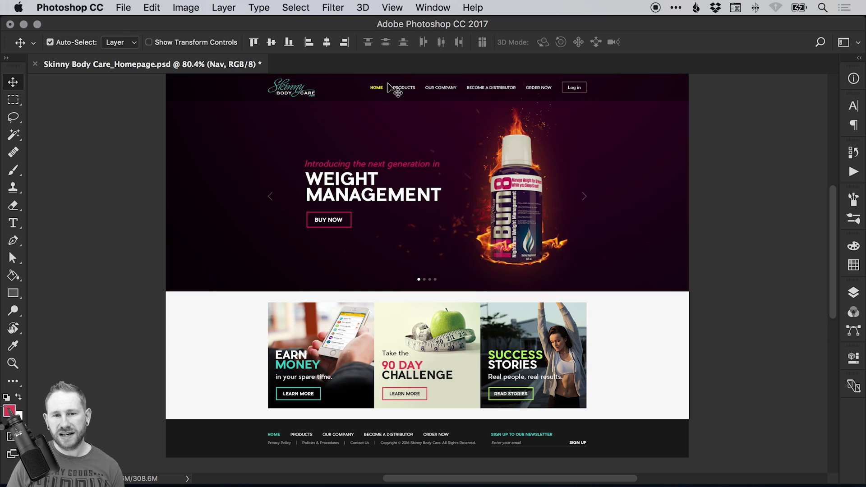
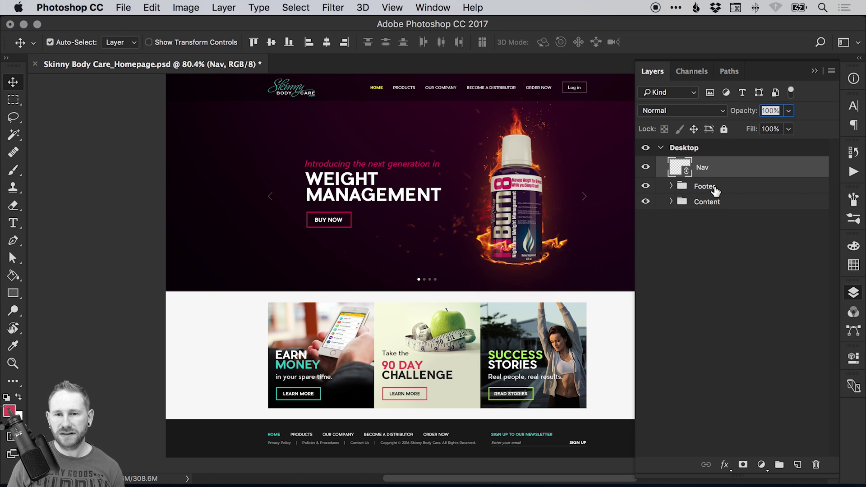
Duplicate the homepage's Footer group into a new document, naming the copy Footer.
click(712, 188)
right_click(712, 188)
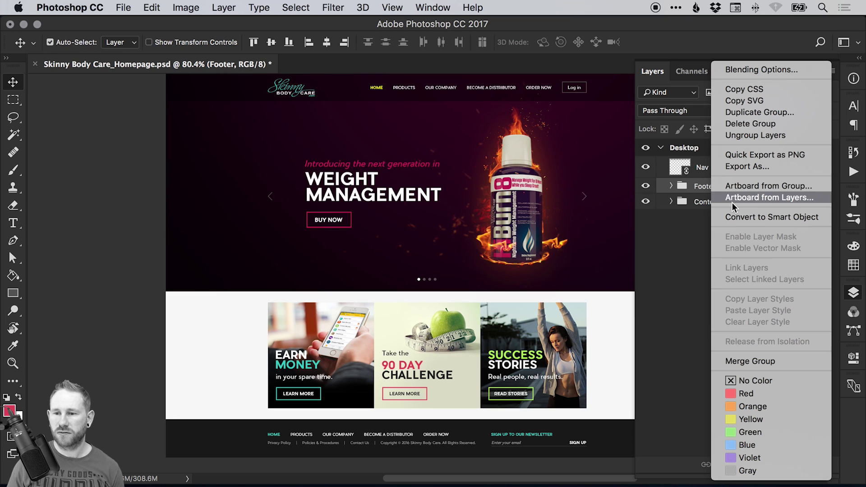
click(738, 111)
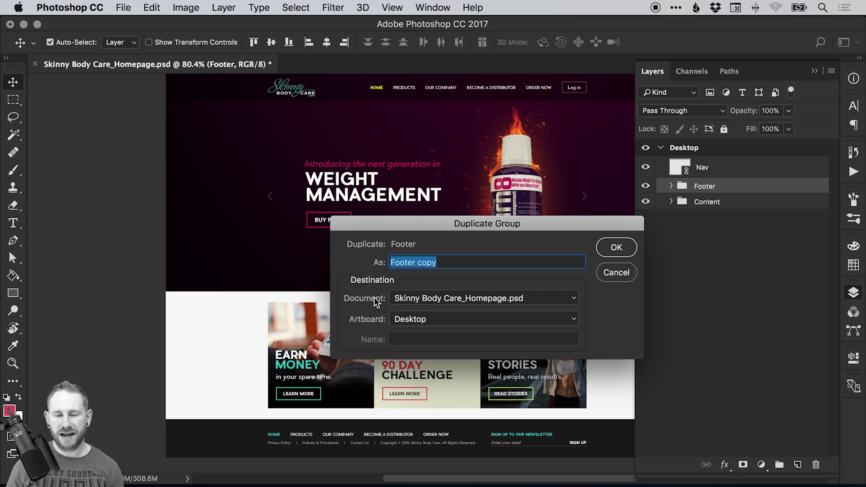
click(408, 301)
click(406, 308)
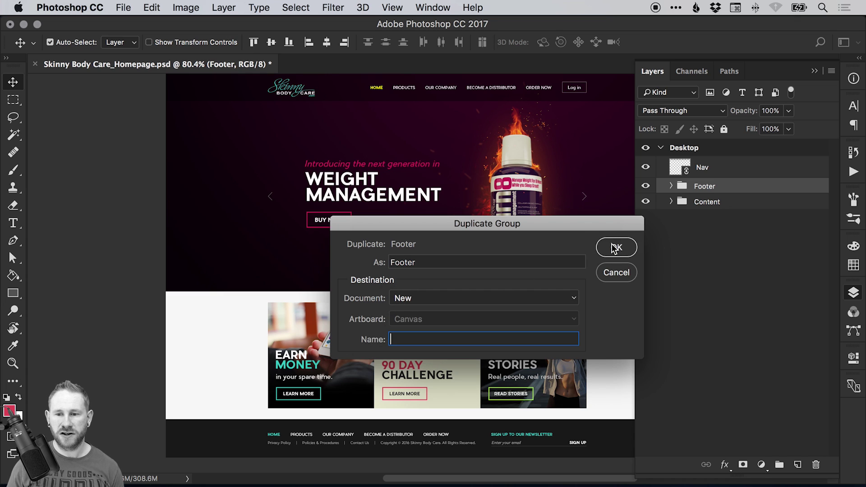
click(615, 248)
Select the footer bar across the full canvas width, crop the new document to it, and deselect.
key(z)
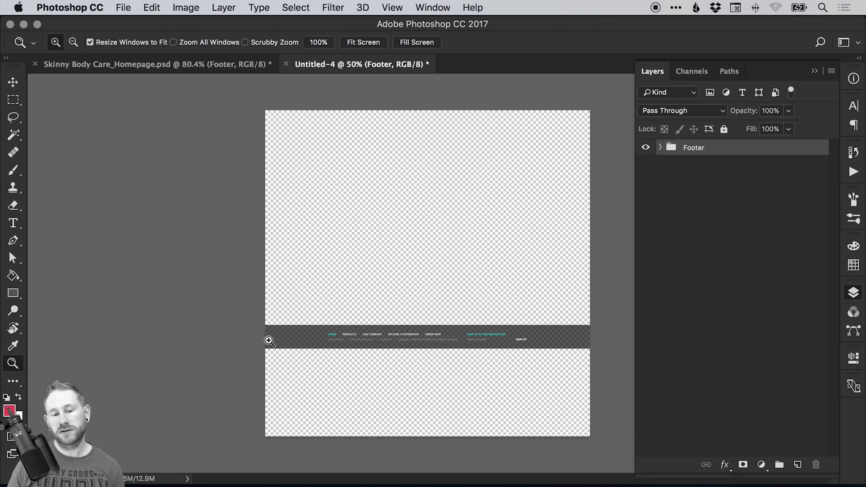
click(273, 344)
click(271, 343)
click(310, 339)
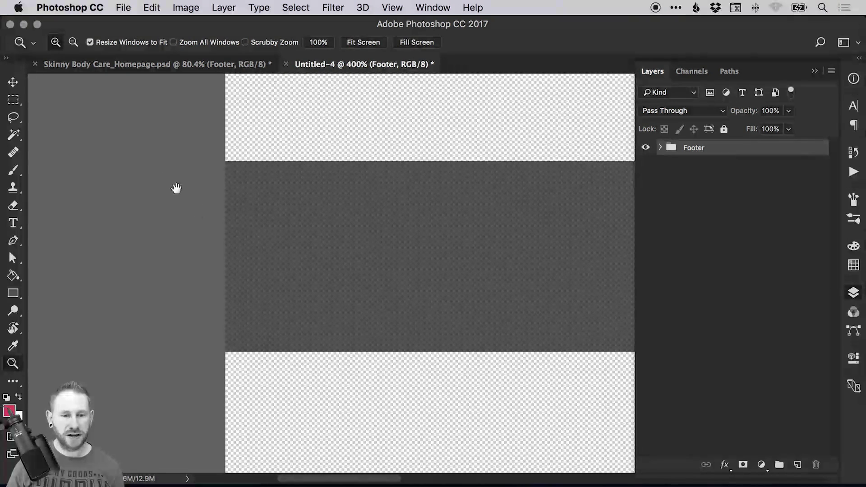
click(14, 100)
drag(222, 161, 859, 346)
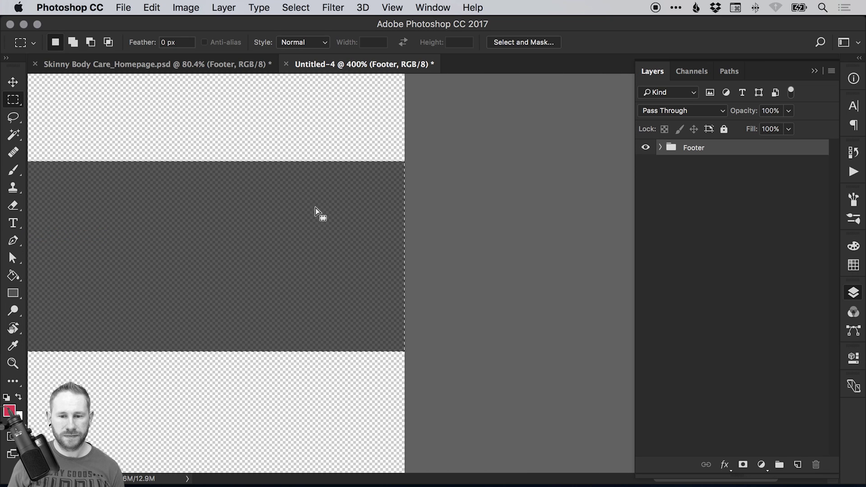
click(186, 7)
click(196, 147)
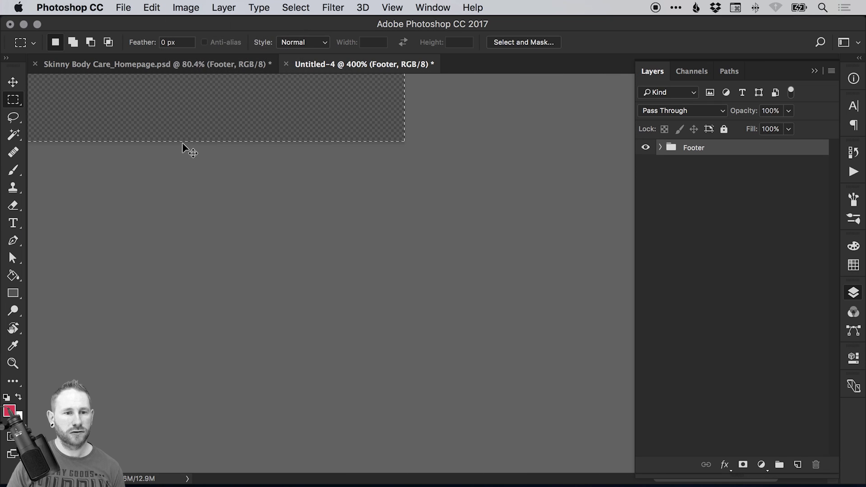
key(super+d)
key(super+0)
key(v)
Save the cropped document as Footer.psd in Photoshop format inside the Links folder.
key(super+alt+shift+w)
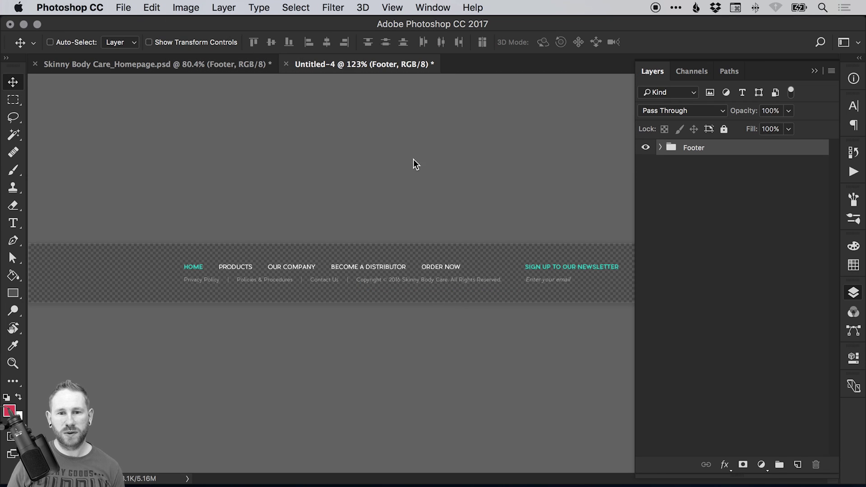
text(Footer)
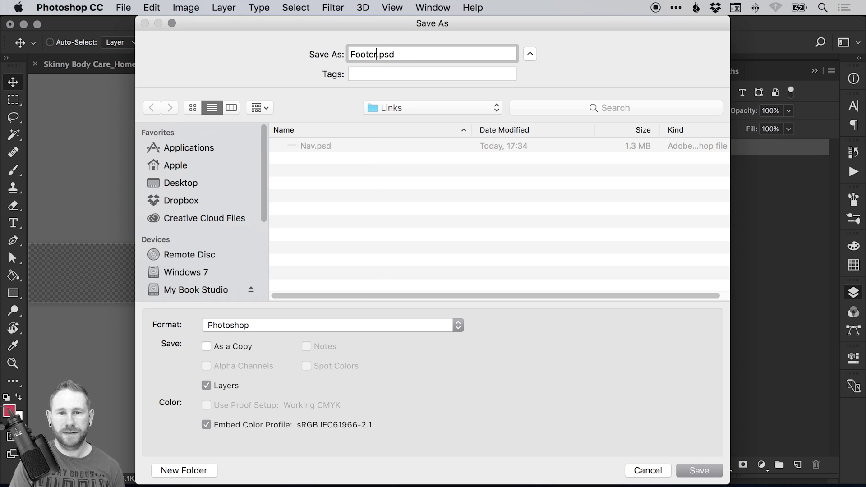
click(701, 471)
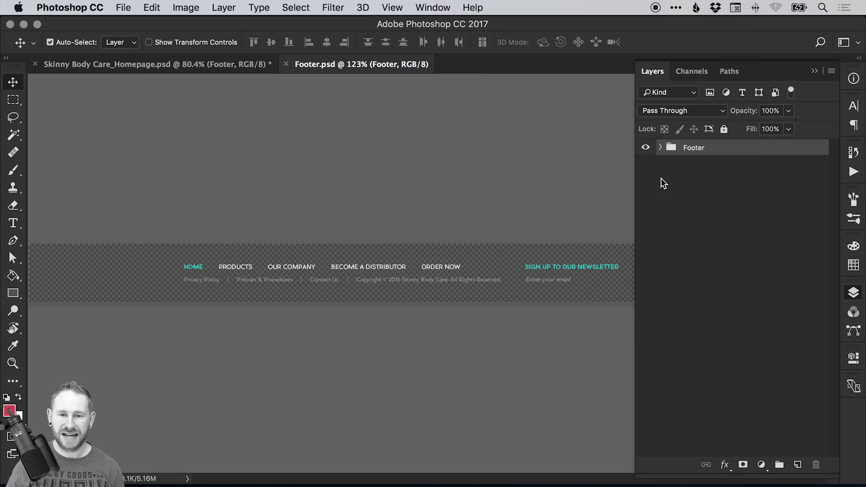
Look over the layers inside the Footer group, collapse it again, and close the Footer.psd document.
click(660, 148)
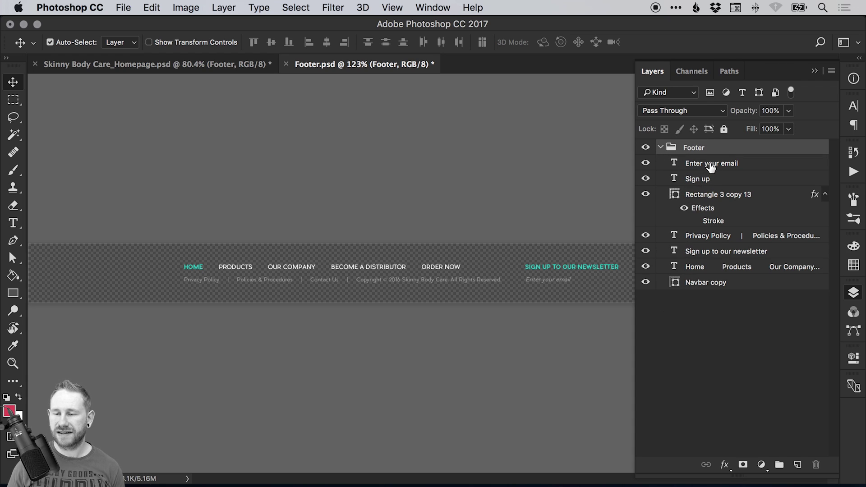
click(661, 147)
click(286, 65)
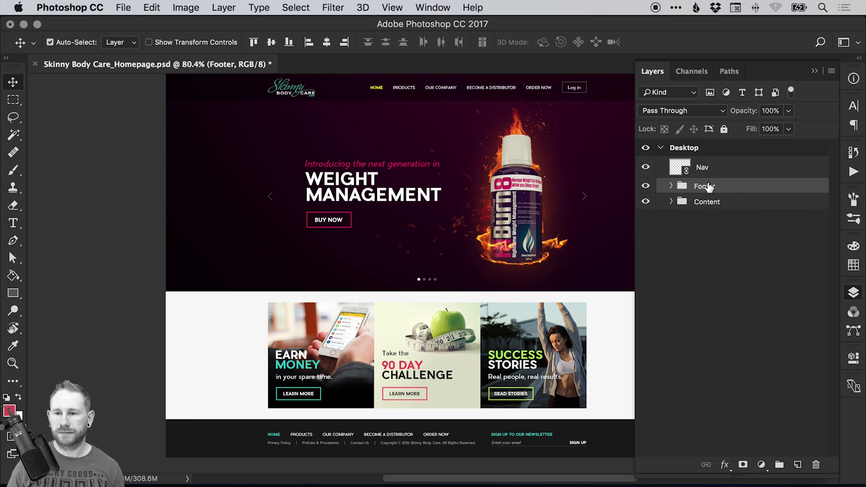
Delete the original Footer group with its contents from the Desktop artboard of the homepage.
key(Delete)
click(741, 158)
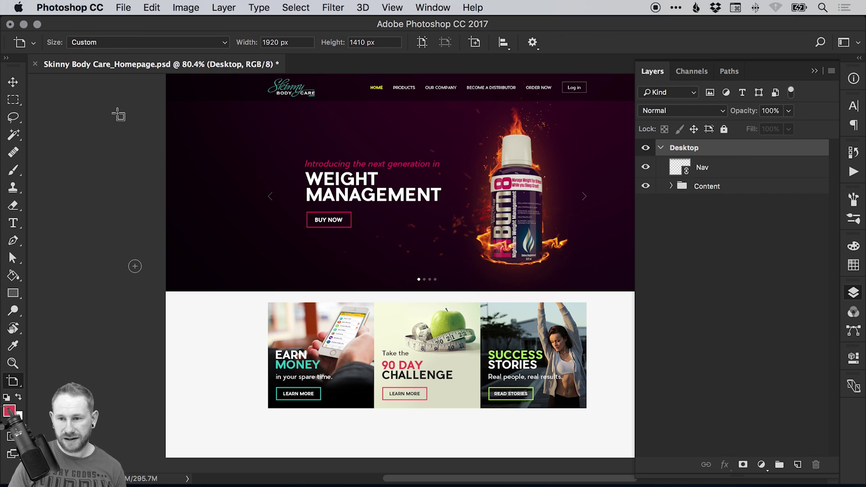
click(12, 81)
Place Footer.psd from the Links folder as a linked smart object near the bottom of the homepage artboard.
click(124, 7)
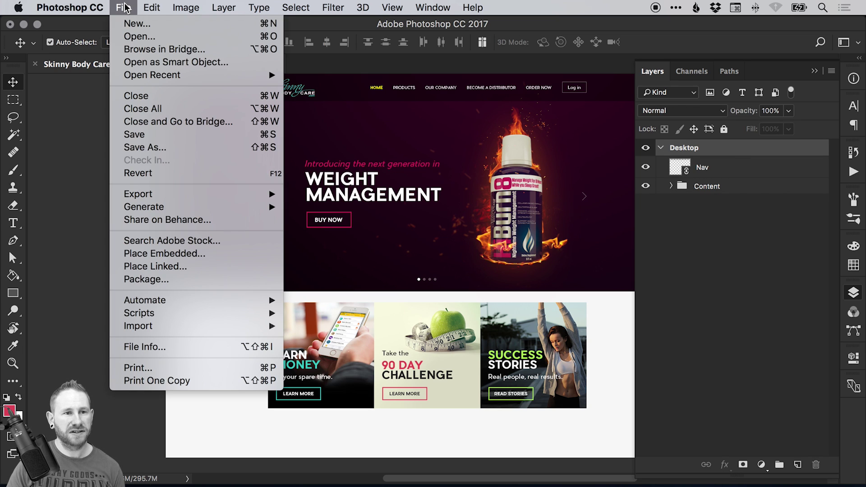
click(170, 270)
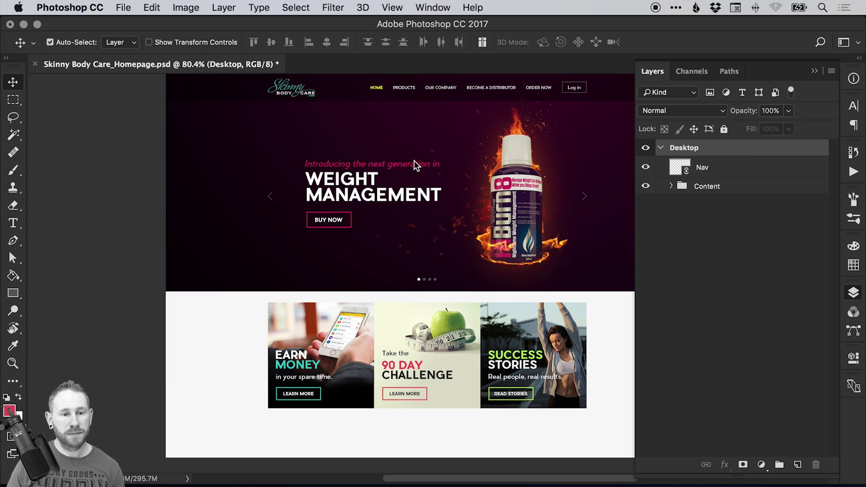
click(375, 87)
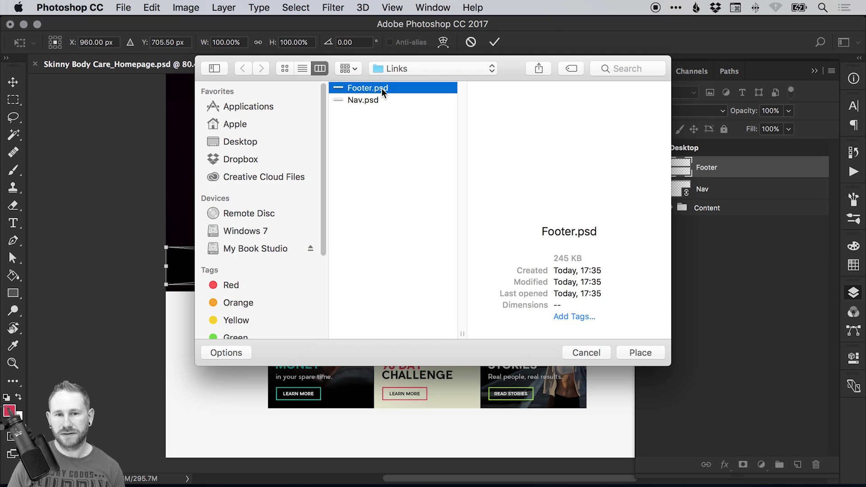
double_click(381, 89)
drag(340, 304, 353, 438)
key(Return)
Align the Footer smart object with the artboard's bottom edge, and move the Nav layer above Footer in the layer order.
key(z)
click(393, 445)
click(392, 443)
key(v)
drag(379, 284, 386, 317)
key(super+minus)
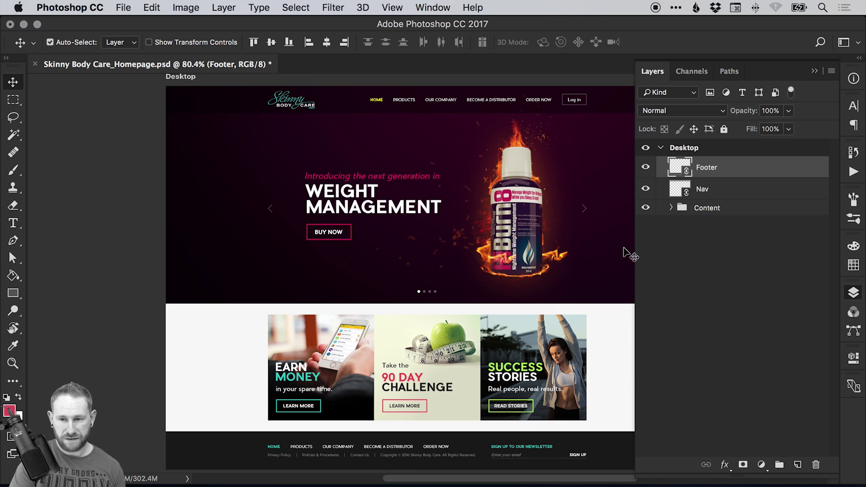
drag(707, 187, 716, 160)
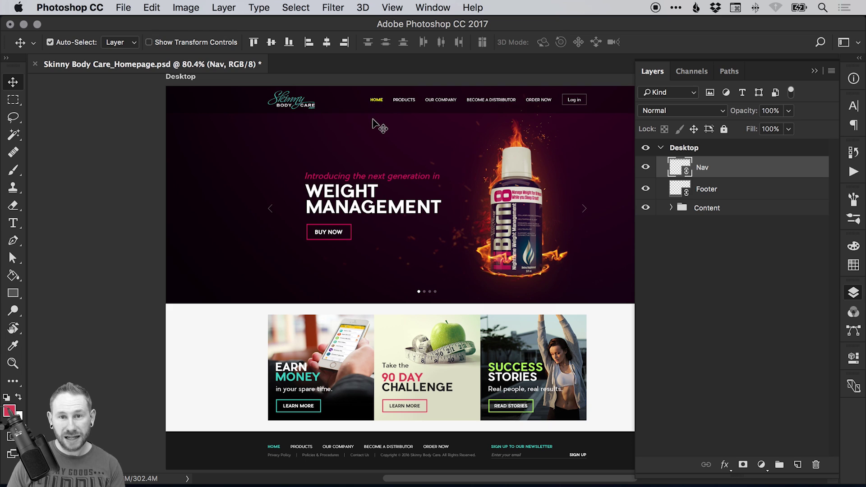
Create a new 1920 x 1928 px artboard document at 72 ppi in RGB Color with a white background.
click(124, 7)
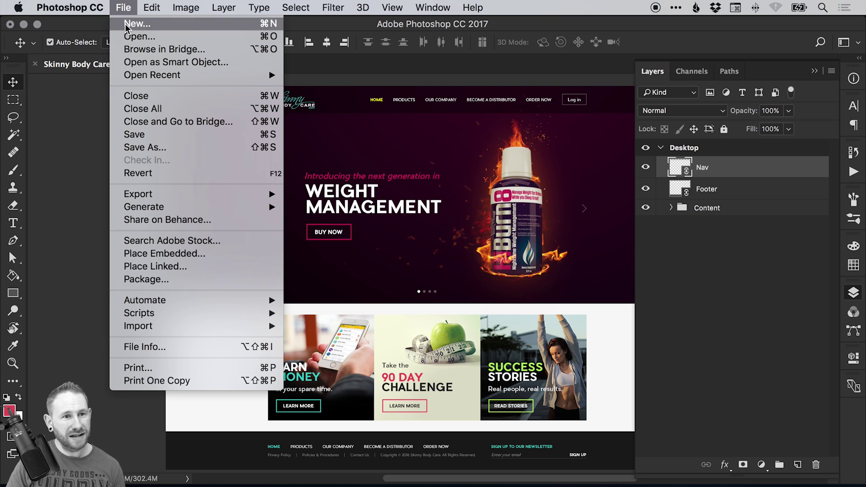
key(Escape)
key(super+n)
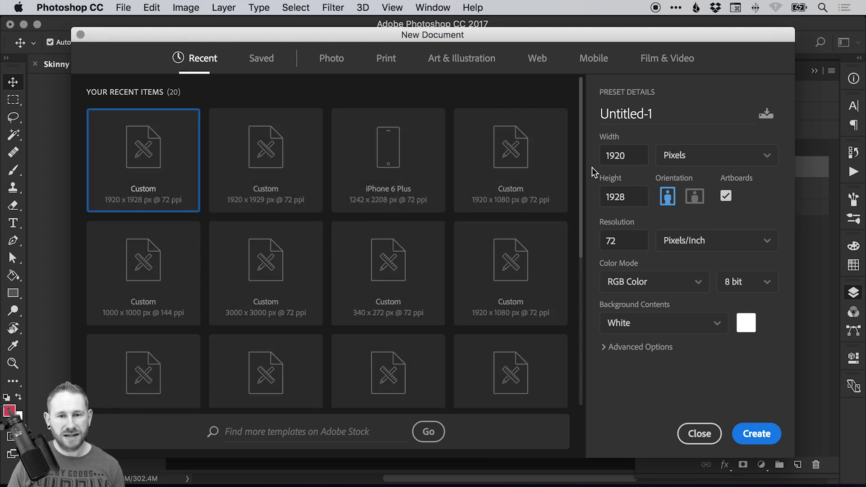
click(743, 429)
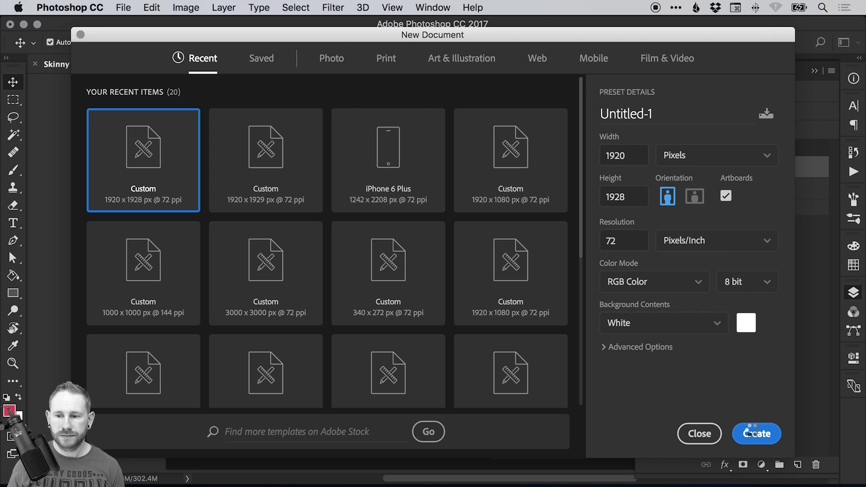
Save the new blank document as Another Page.psd in the Tutorial project's Photoshop folder.
click(216, 64)
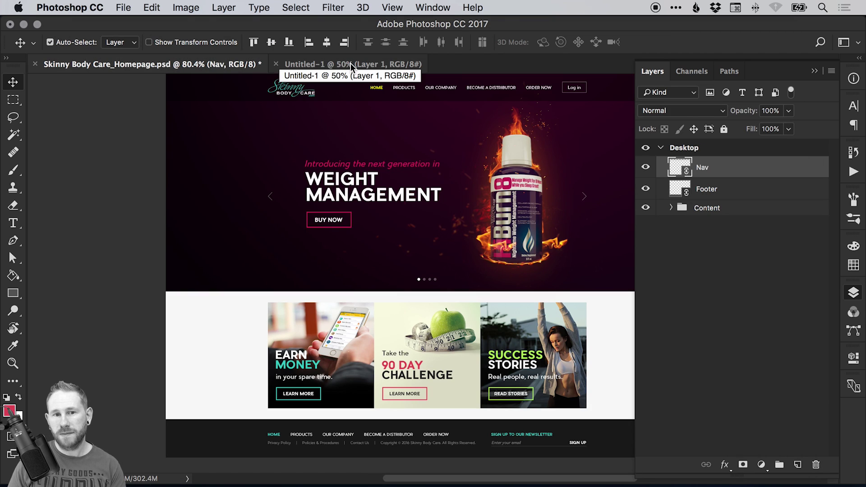
click(351, 63)
key(super+shift+s)
text(Another Page)
click(447, 109)
click(446, 121)
click(277, 185)
click(323, 184)
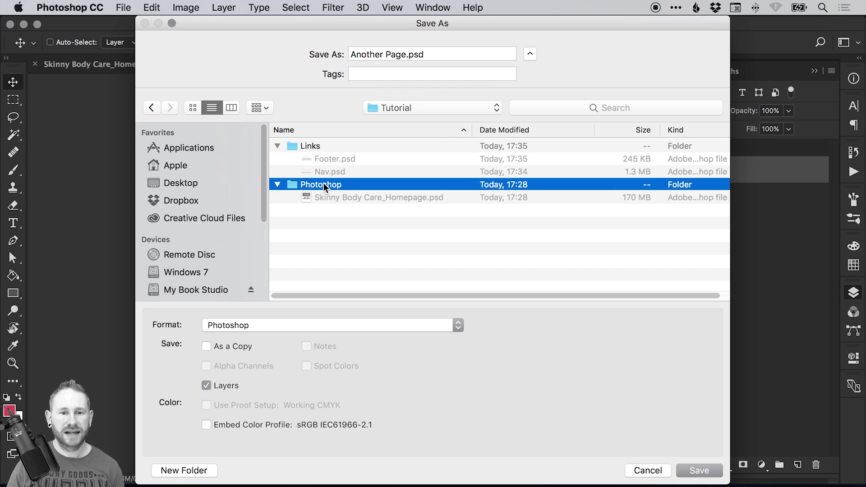
double_click(324, 183)
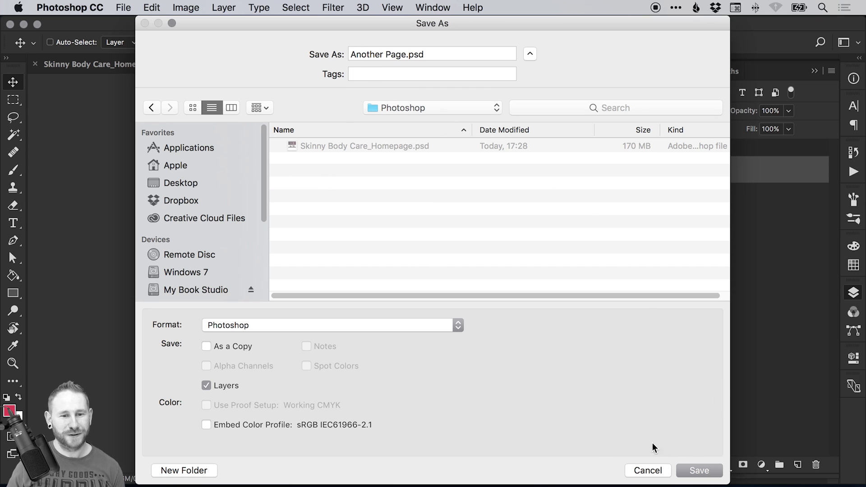
click(281, 424)
click(702, 471)
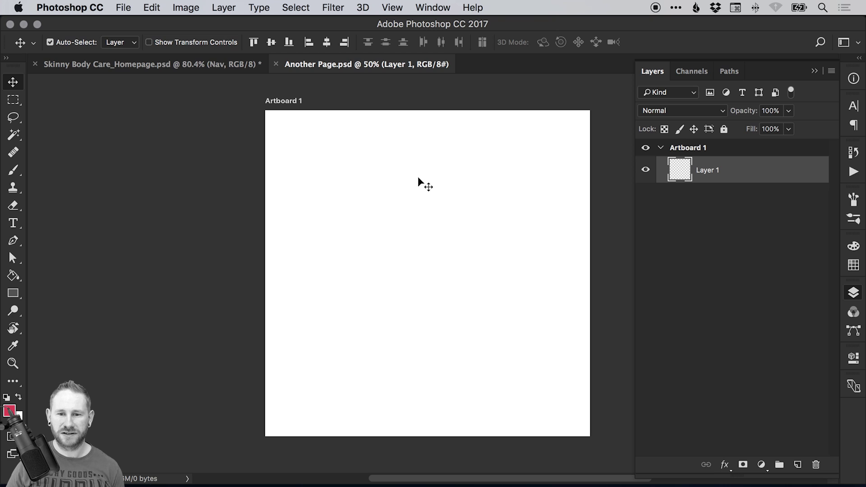
Fill Layer 1 of Another Page.psd with the red foreground color using the Paint Bucket.
click(144, 65)
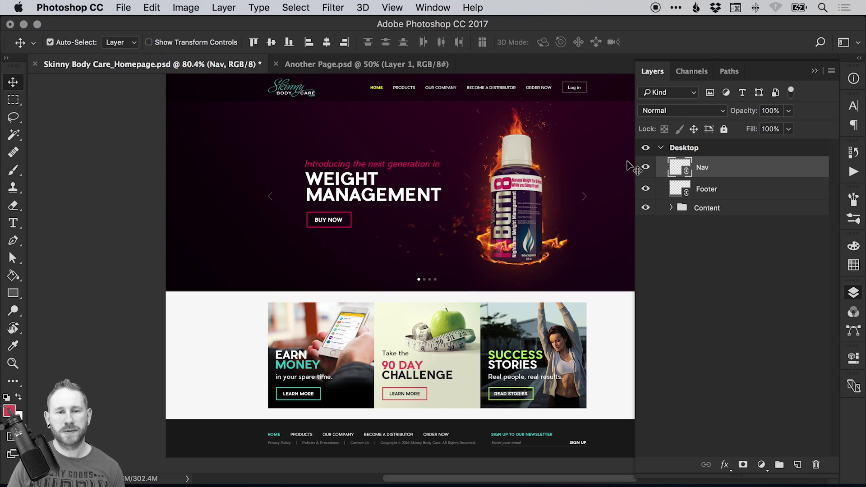
click(409, 66)
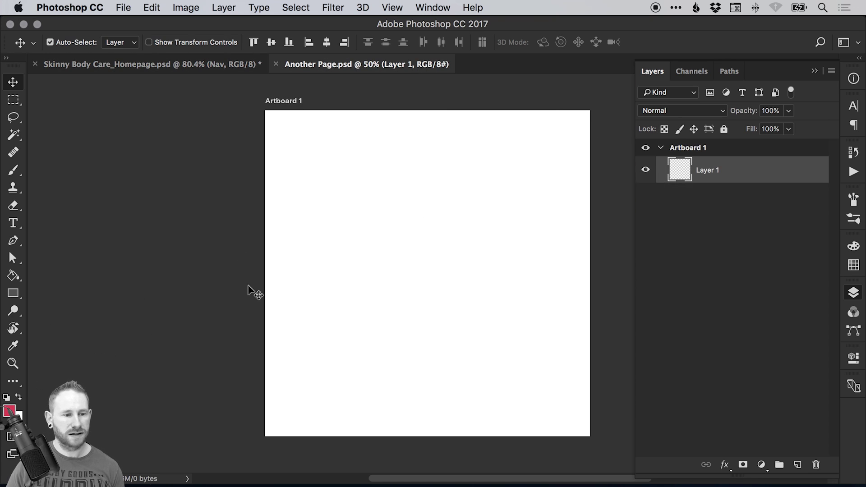
key(g)
click(457, 219)
key(v)
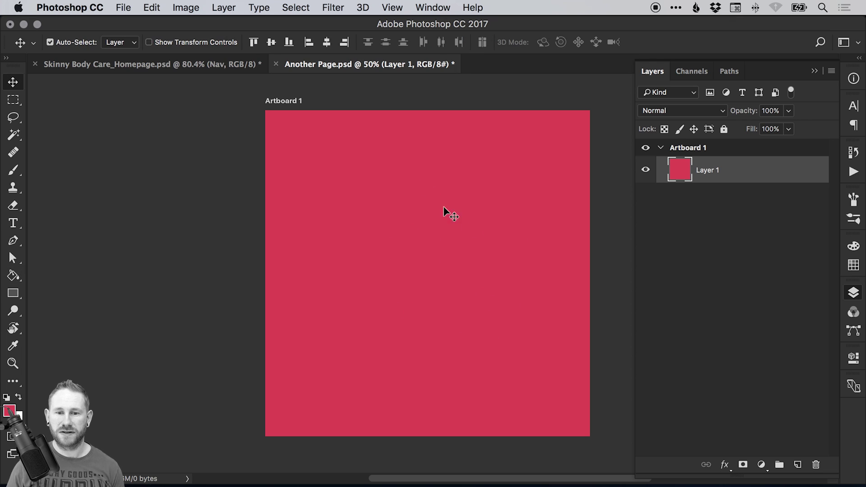
Duplicate the homepage's Nav and Footer layers together into Artboard 1 of Another Page.psd.
click(179, 63)
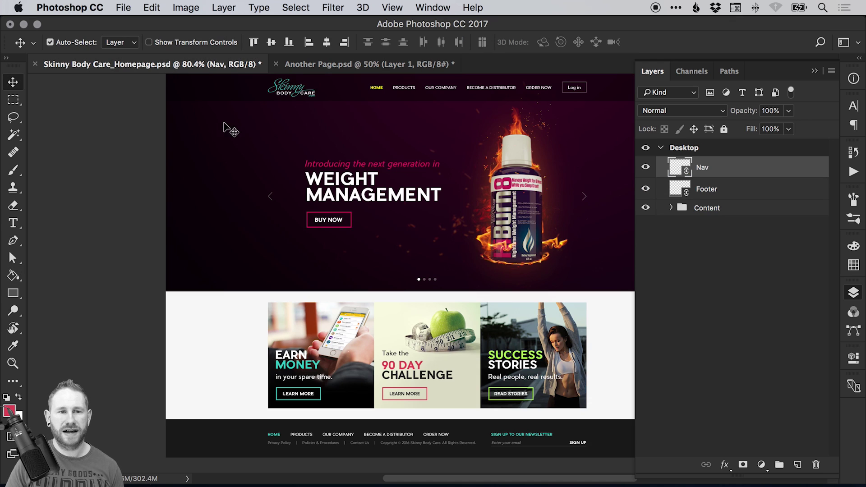
shift+click(707, 191)
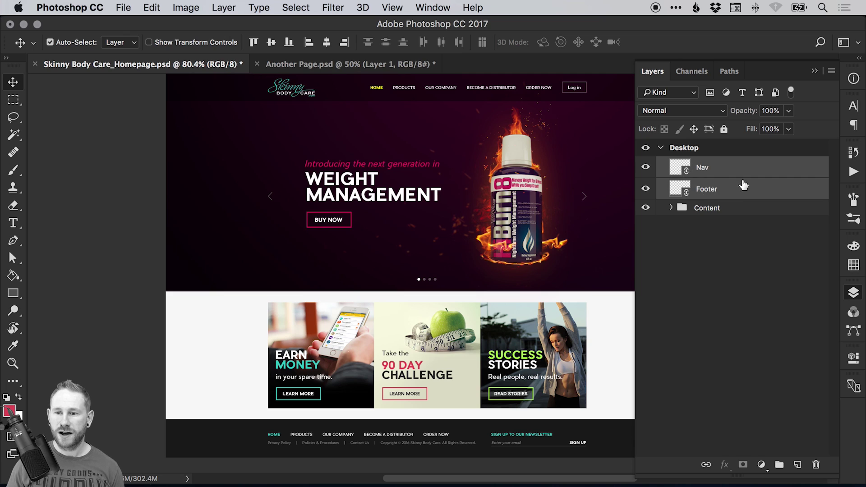
right_click(714, 167)
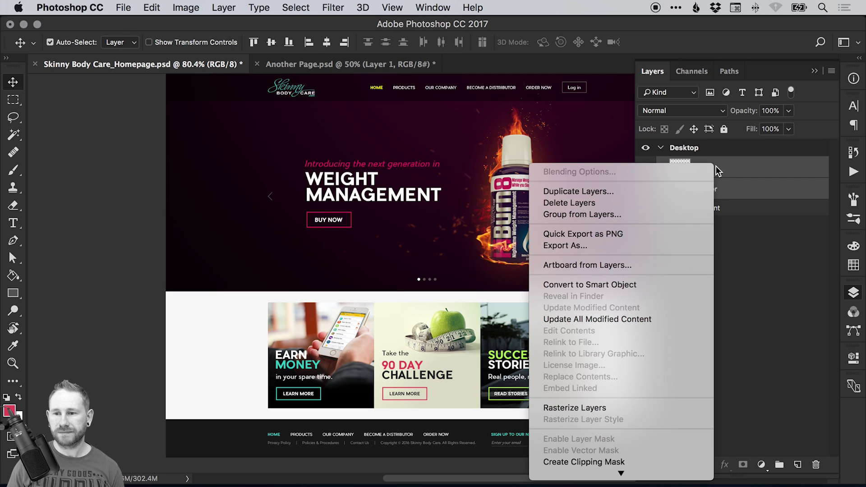
click(602, 192)
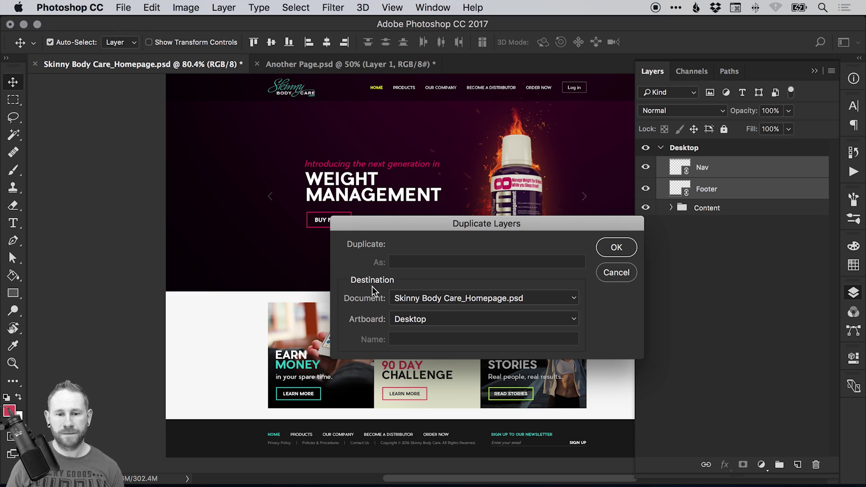
click(419, 299)
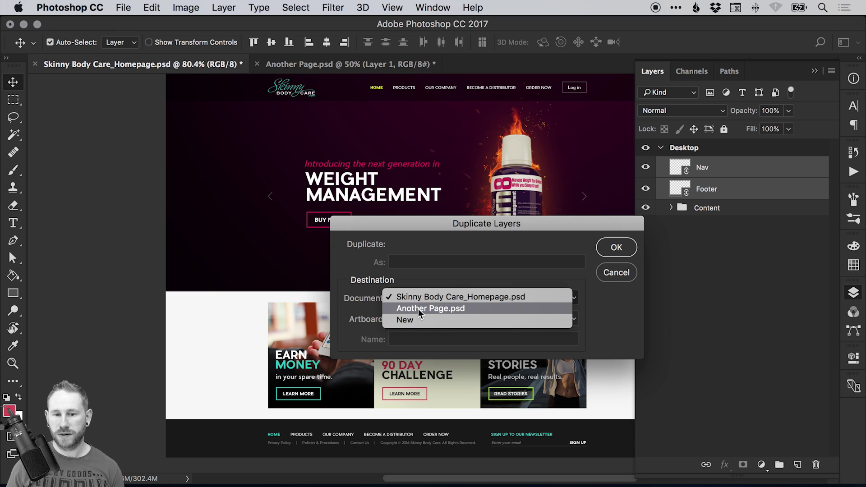
click(420, 307)
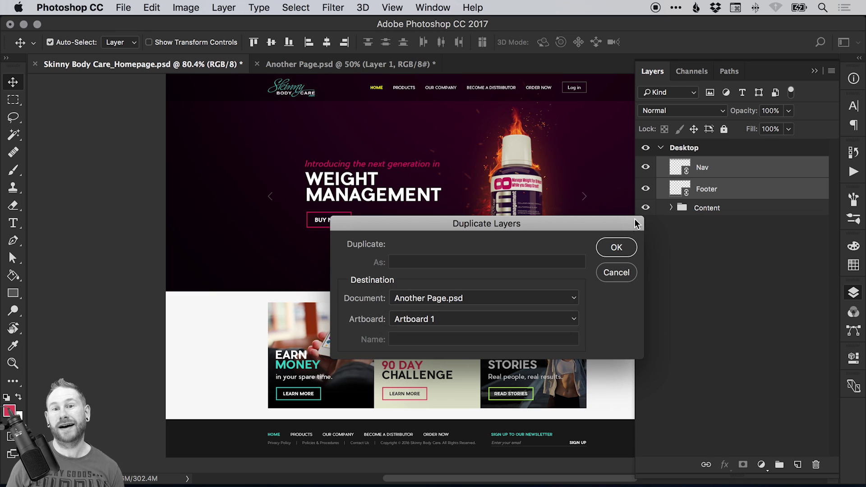
click(616, 248)
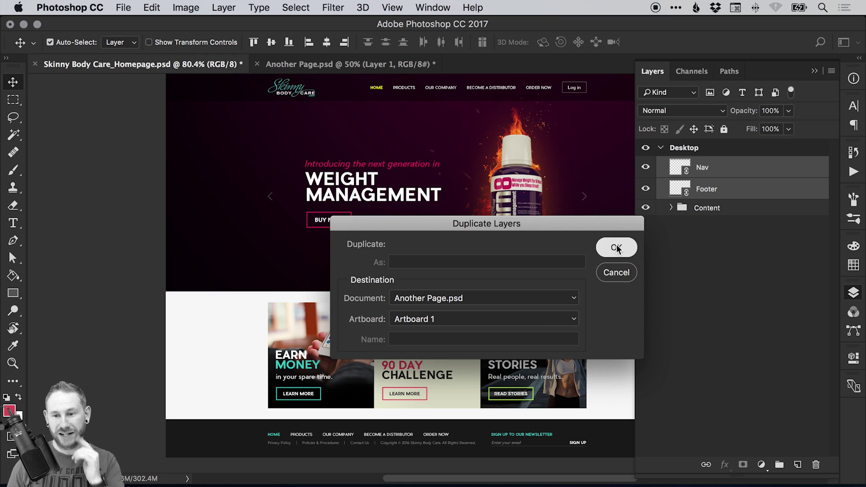
click(340, 66)
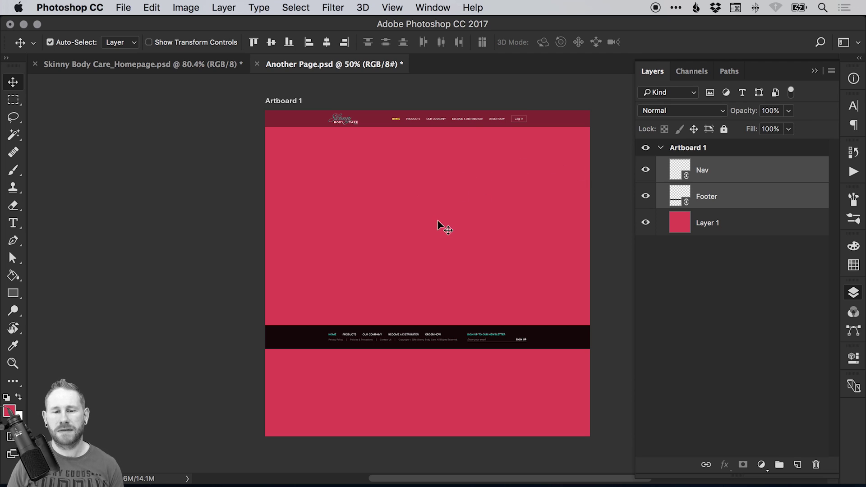
click(203, 64)
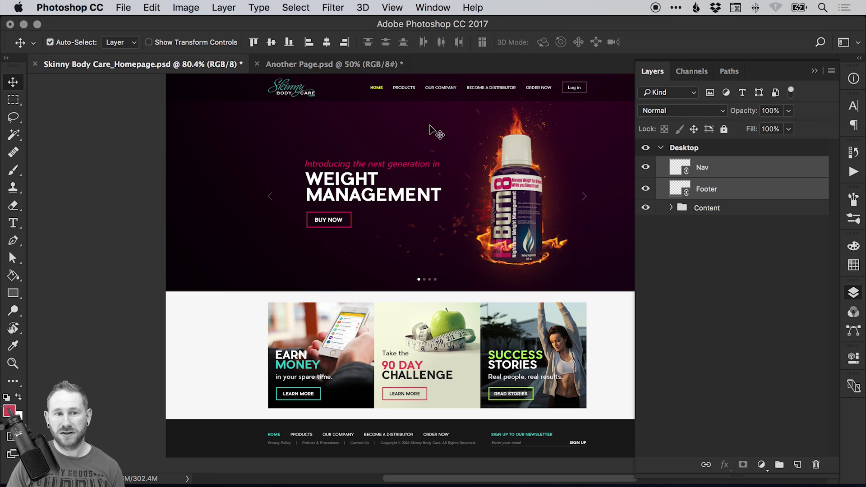
right_click(711, 164)
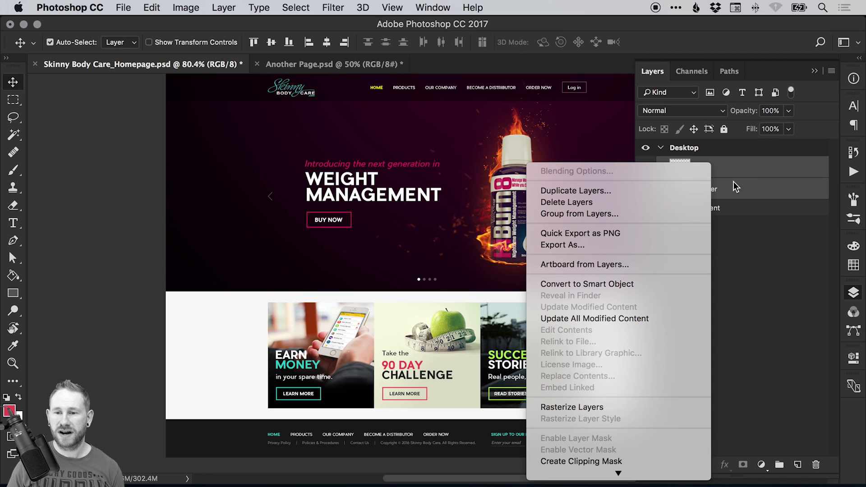
click(711, 190)
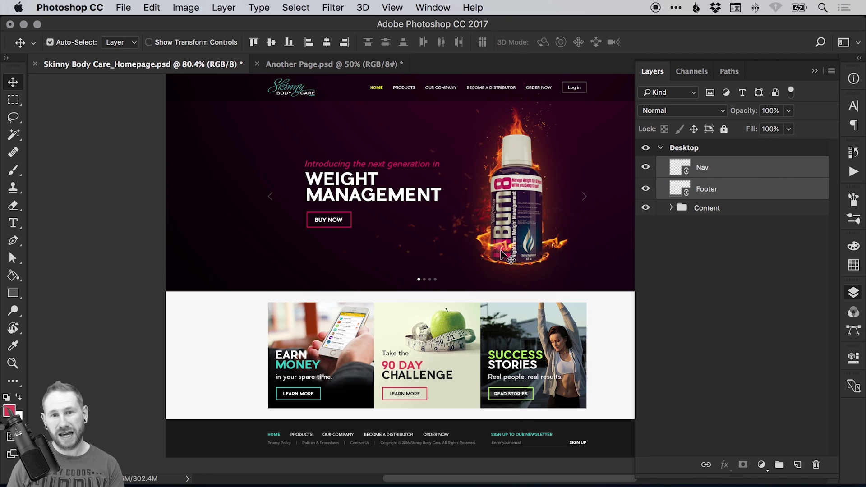
click(351, 64)
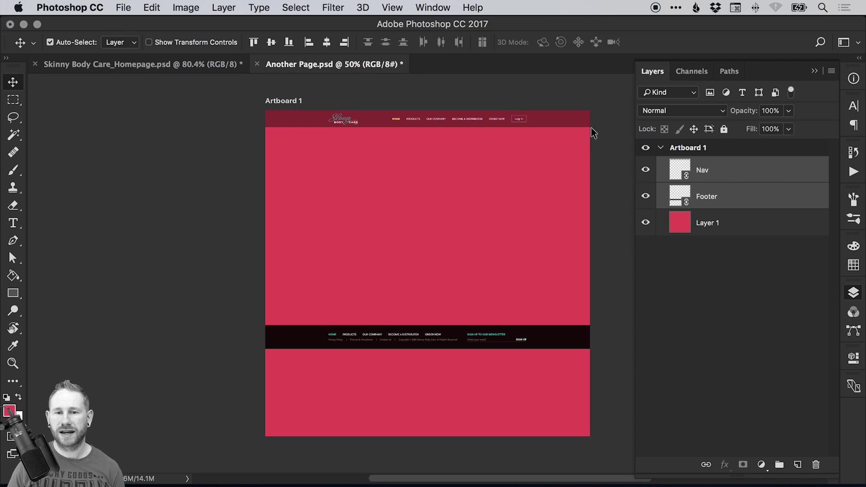
Open the contents of the homepage's linked Nav smart object for editing.
click(188, 66)
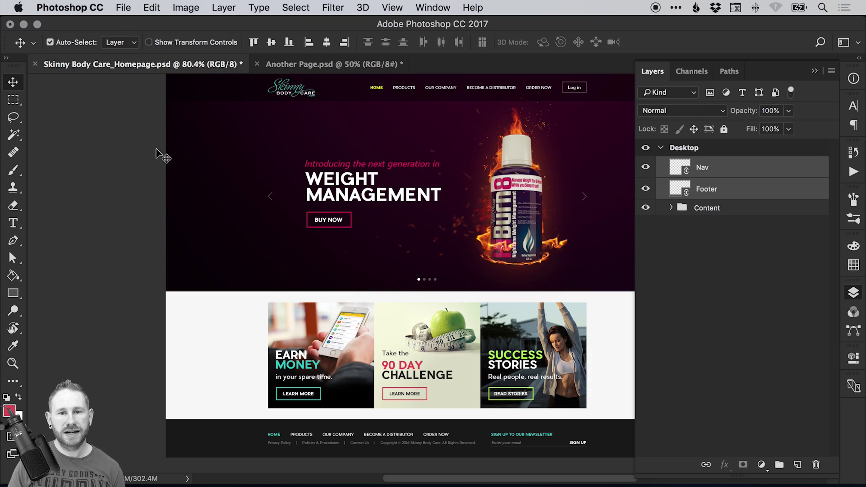
click(380, 84)
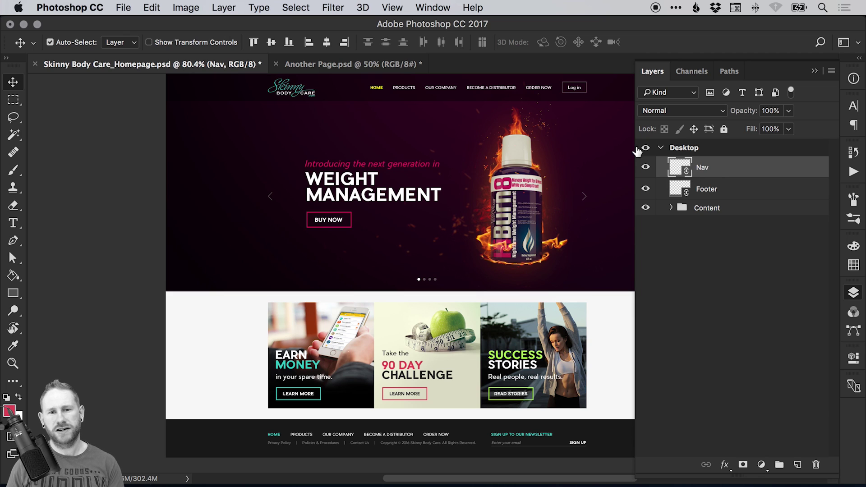
double_click(679, 170)
Change the color of the word Home in the Nav.psd menu text to #ff0090.
key(t)
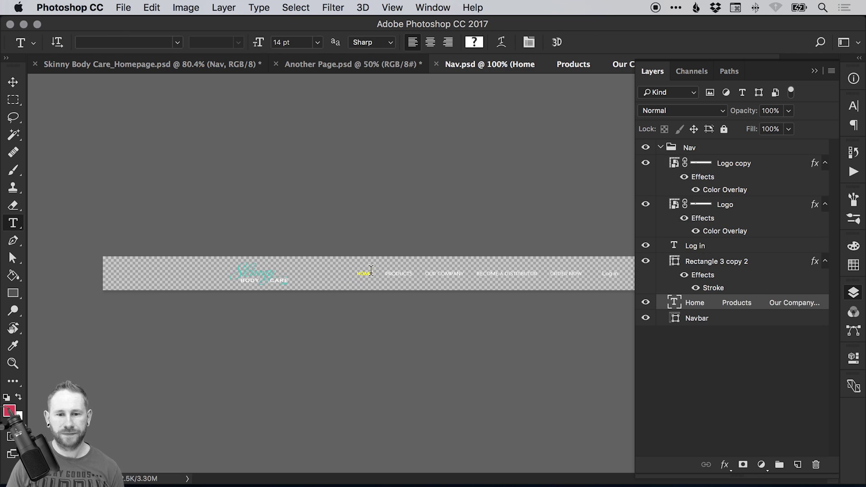
double_click(372, 273)
click(474, 43)
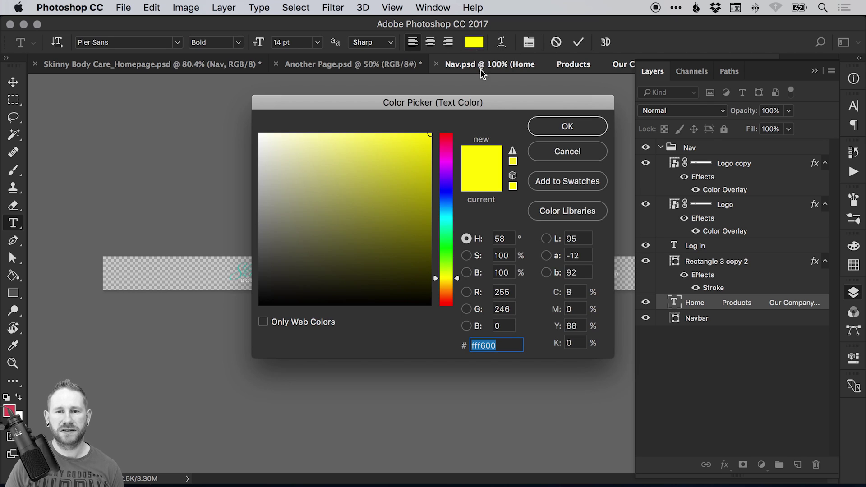
text(ff0090)
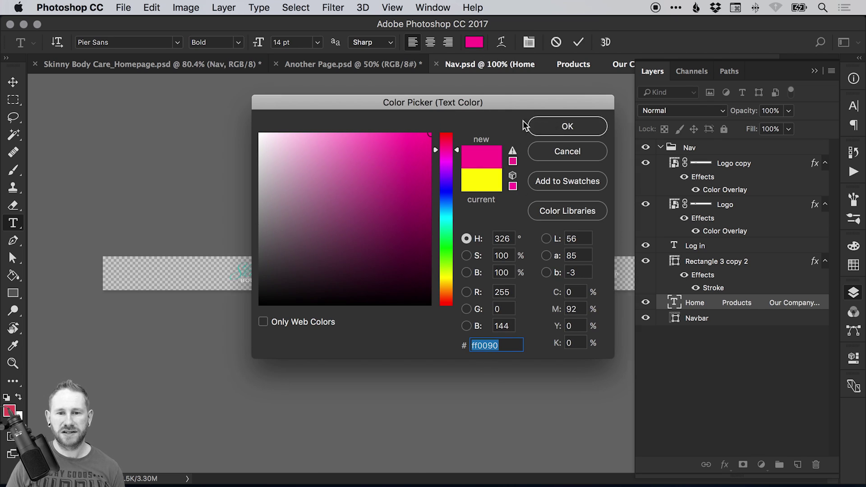
click(537, 125)
key(v)
click(854, 298)
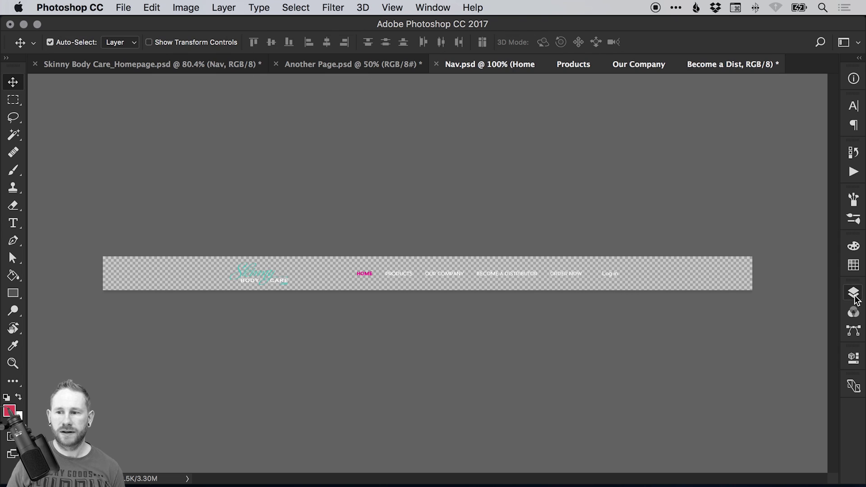
Save Nav.psd and check the navigation bar in both Another Page.psd and the homepage.
click(123, 8)
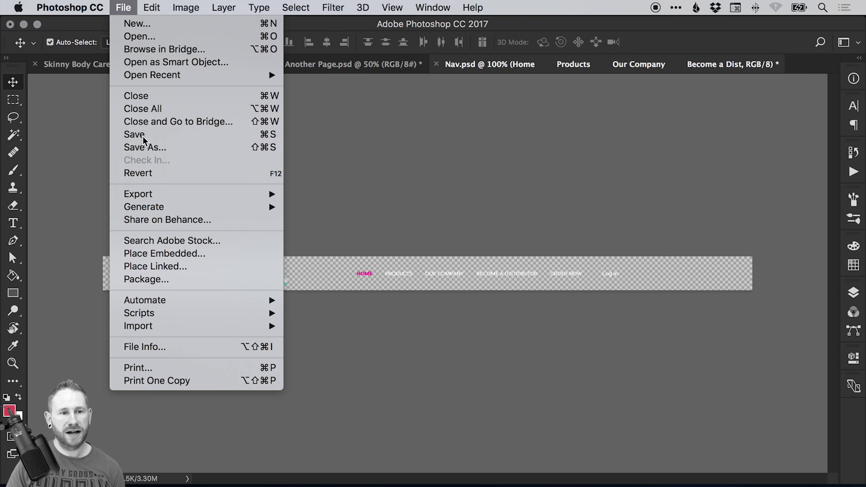
click(143, 136)
click(318, 60)
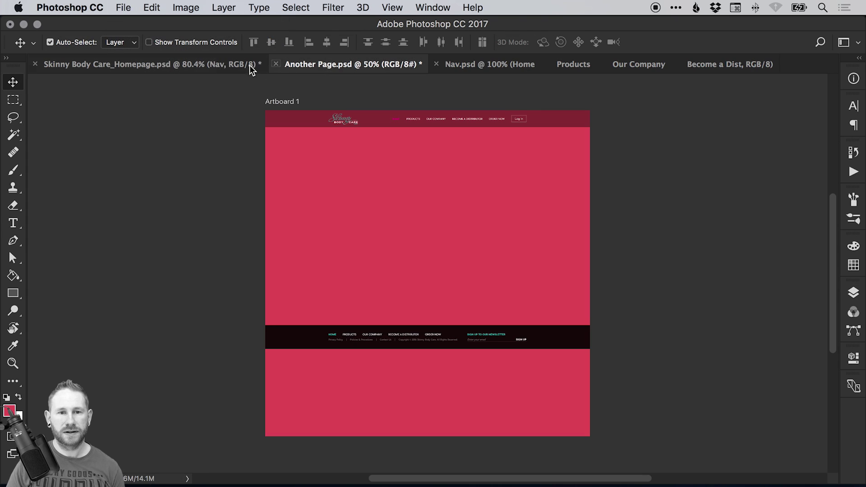
super+click(407, 122)
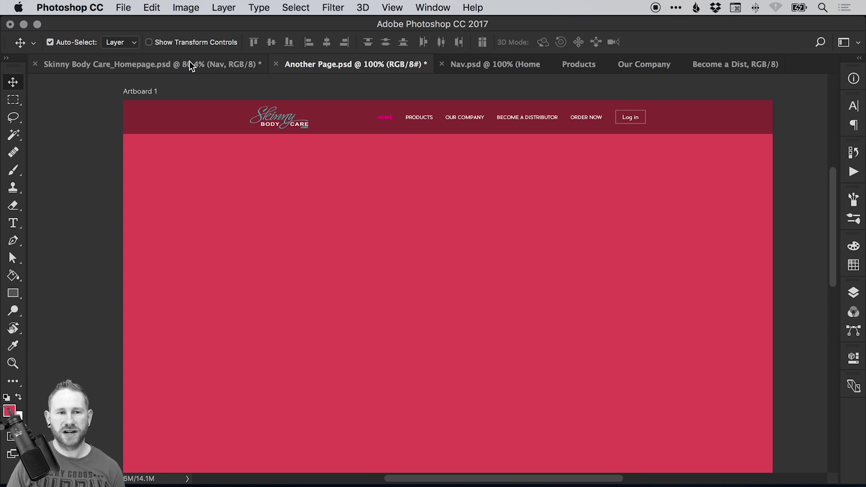
click(205, 63)
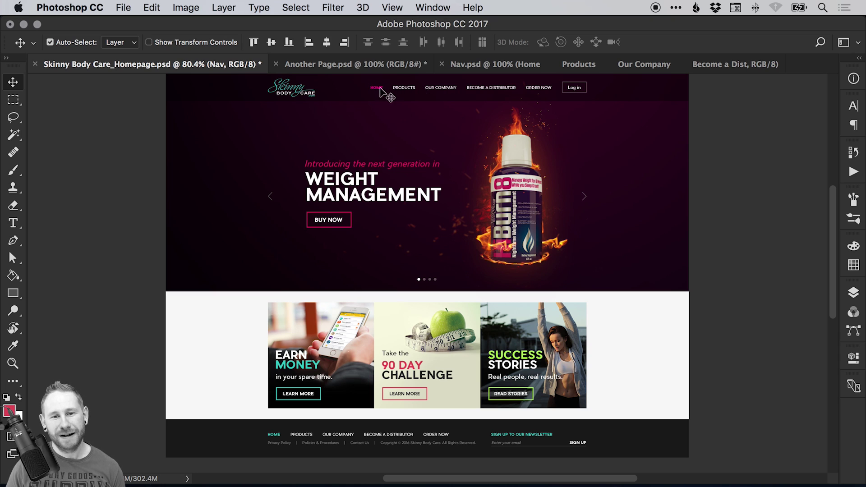
Open the contents of the homepage's linked Footer smart object for editing.
scroll(473, 272, down, 3)
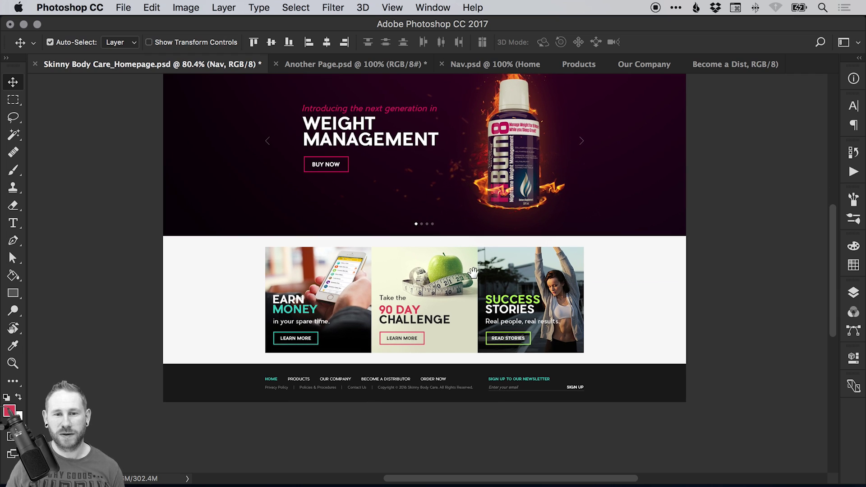
click(454, 381)
click(853, 292)
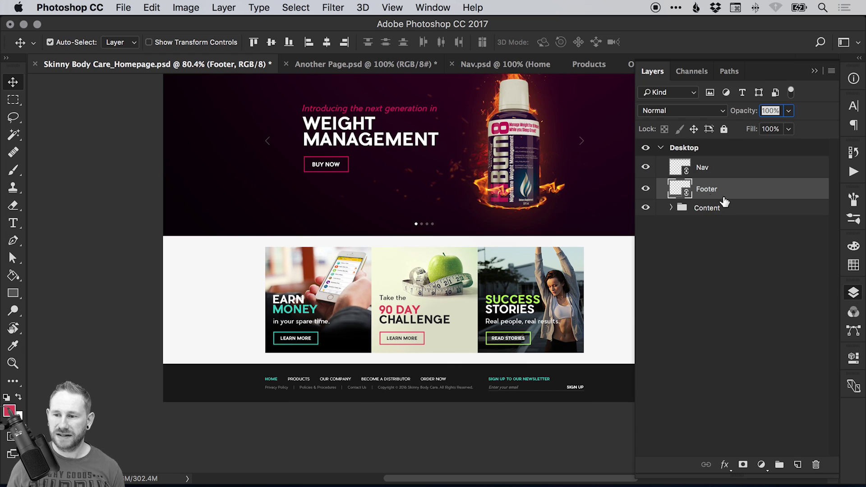
double_click(675, 188)
Recolor the "Sign up to our newsletter" text in Footer.psd to bright yellow.
double_click(527, 268)
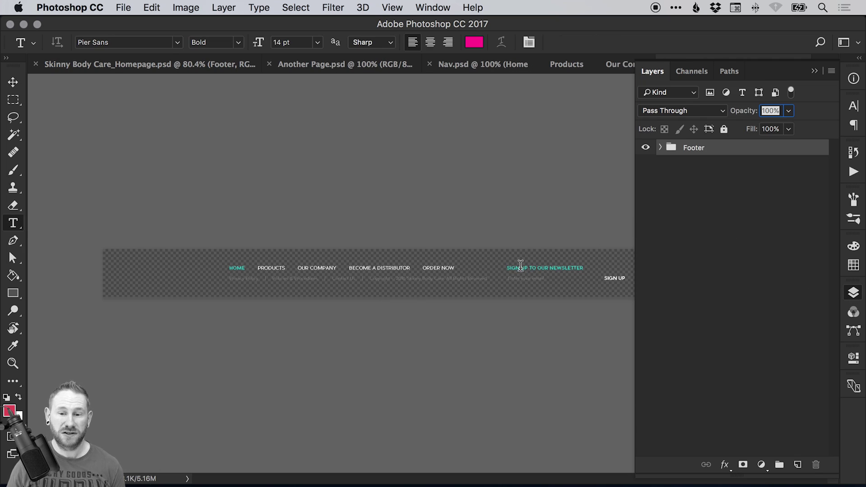
click(475, 43)
drag(449, 241, 449, 279)
click(568, 127)
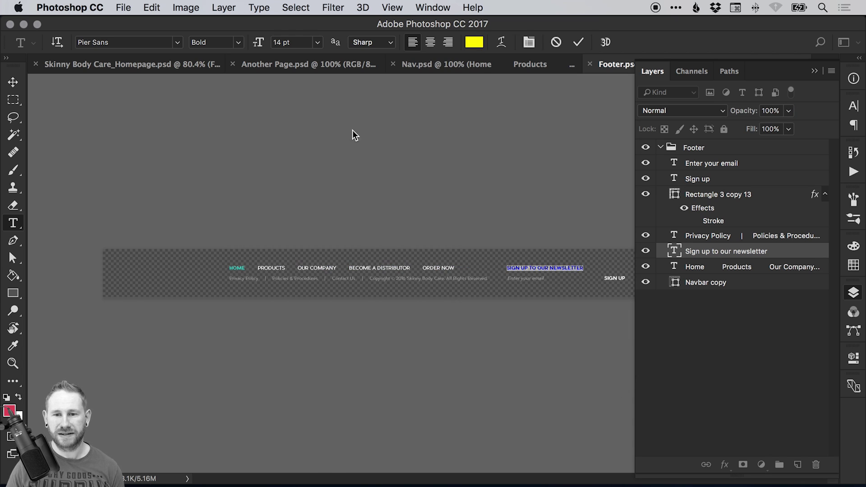
click(14, 82)
Recolor the word Home in the Footer.psd menu text to a bright yellow-green.
key(t)
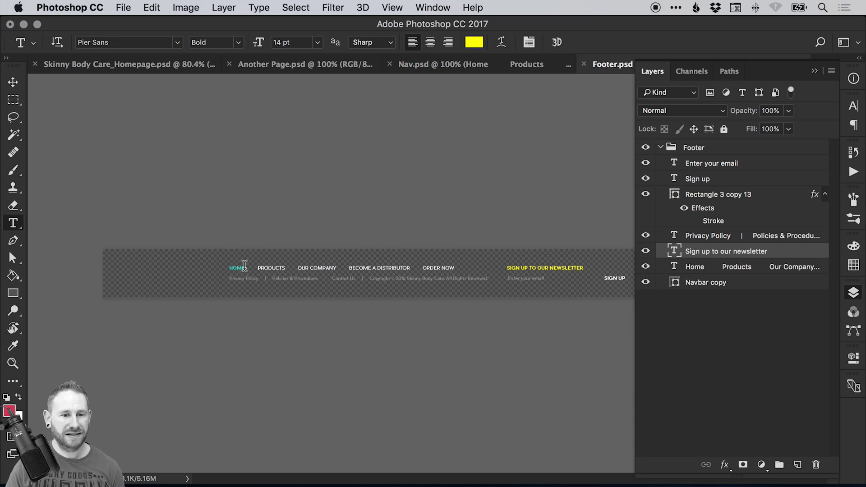
double_click(236, 268)
click(474, 42)
drag(436, 289, 443, 275)
click(581, 128)
click(12, 81)
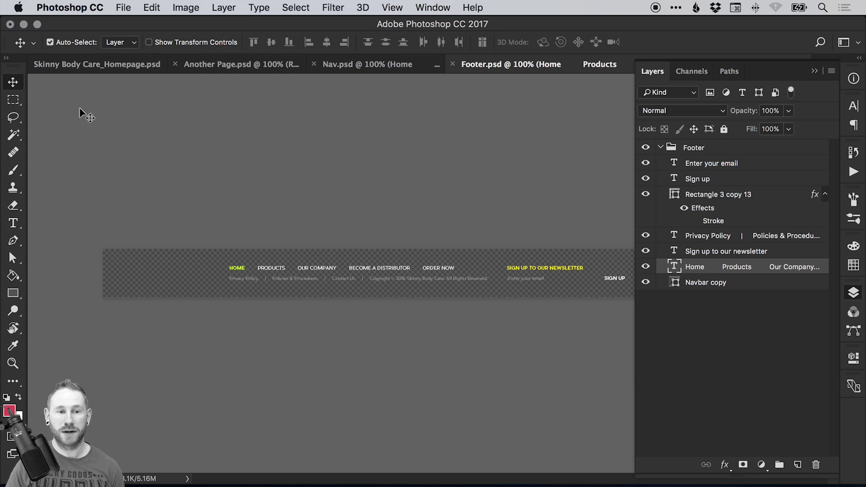
Save the edited Footer.psd and close both the Nav.psd and Footer.psd documents.
click(123, 8)
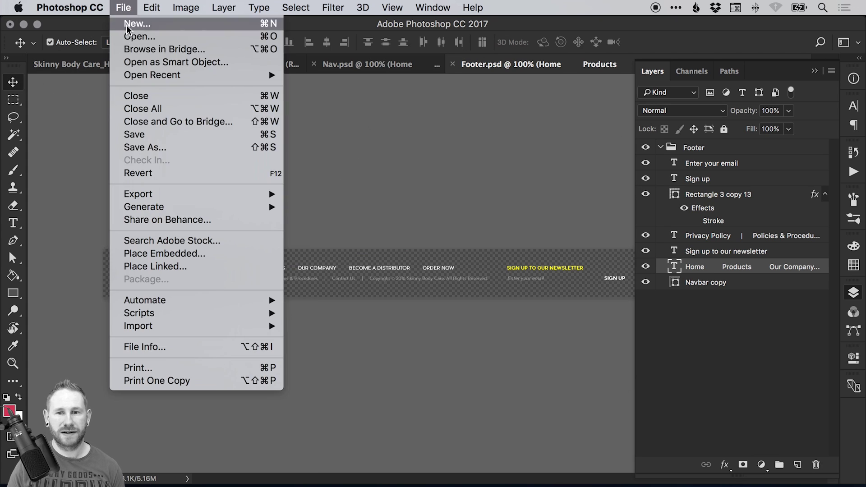
click(145, 134)
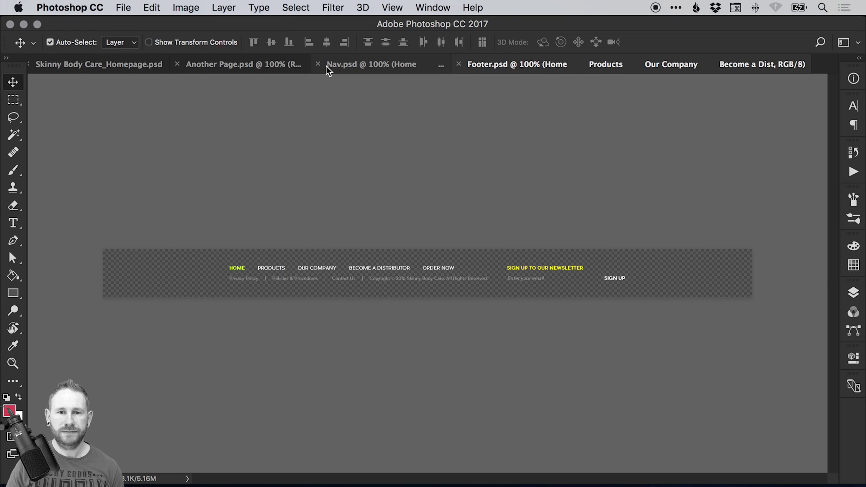
click(318, 64)
click(452, 64)
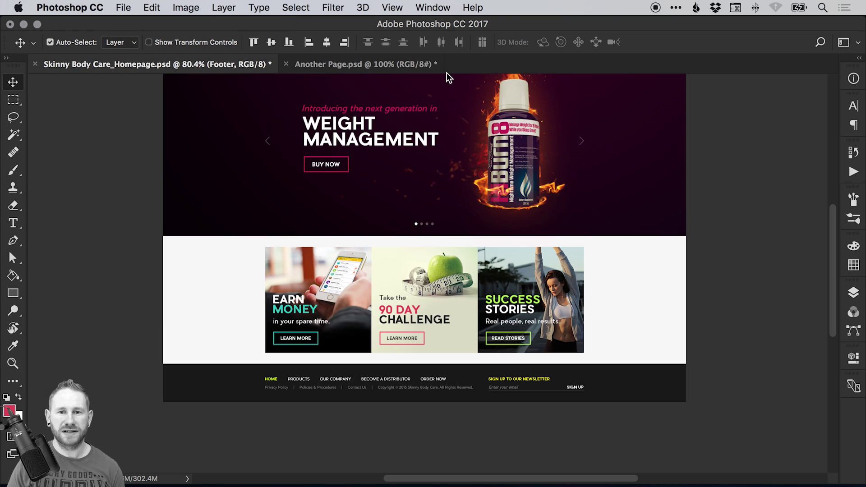
Check the footer in Another Page.psd with the whole artboard in view, and in the homepage, leaving no layer selected there.
click(390, 69)
key(super+0)
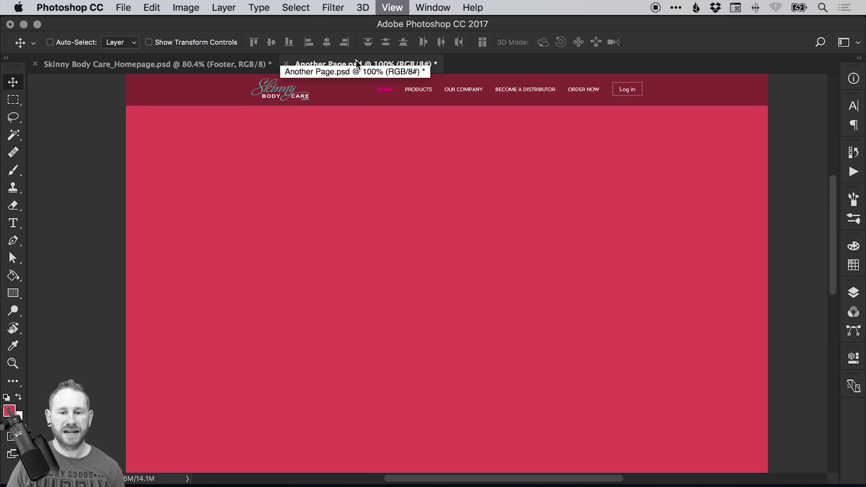
key(super)
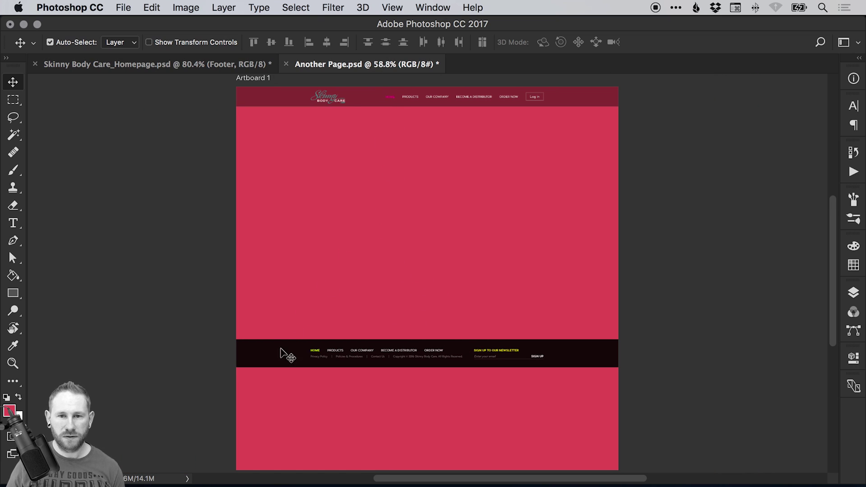
click(181, 65)
scroll(496, 192, up, 3)
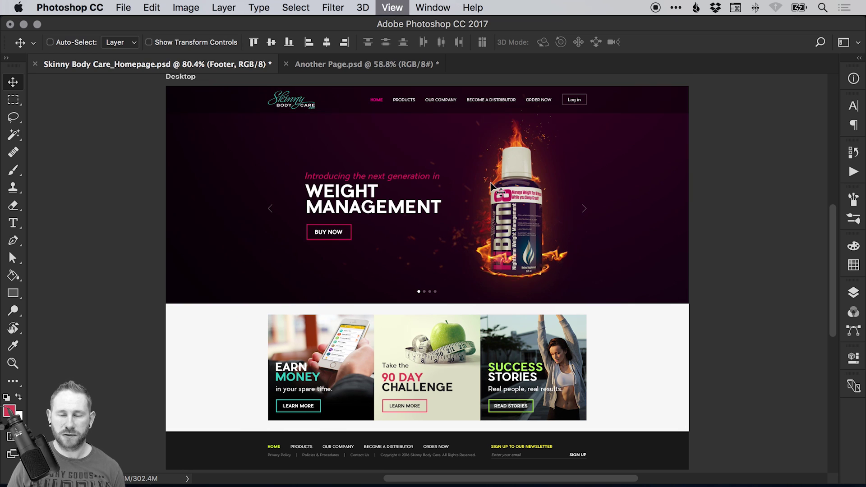
click(752, 244)
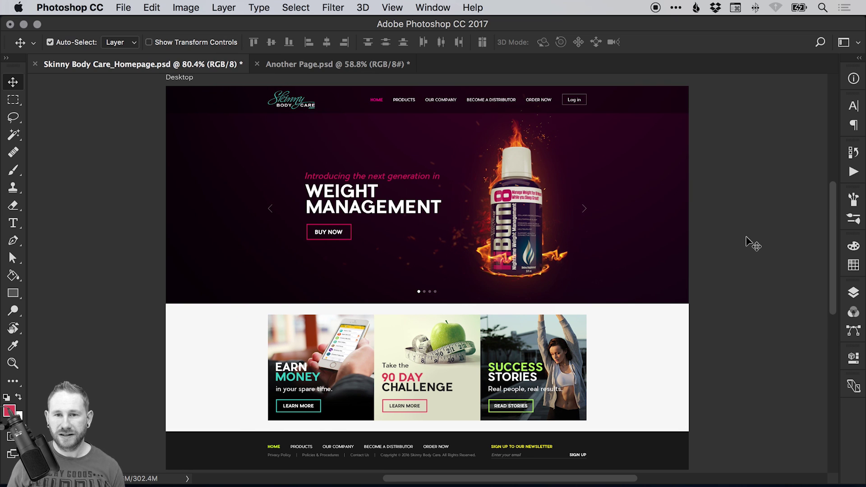